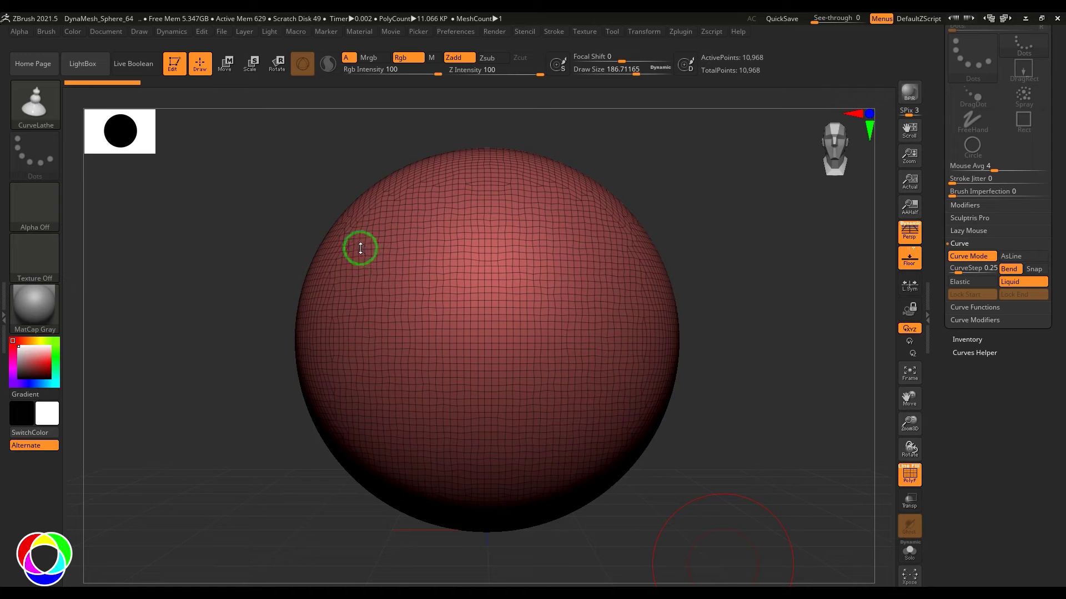
Draw a wavy tube from the sphere's front out past its right side with the CurveTube brush at draw size about 33
click(35, 107)
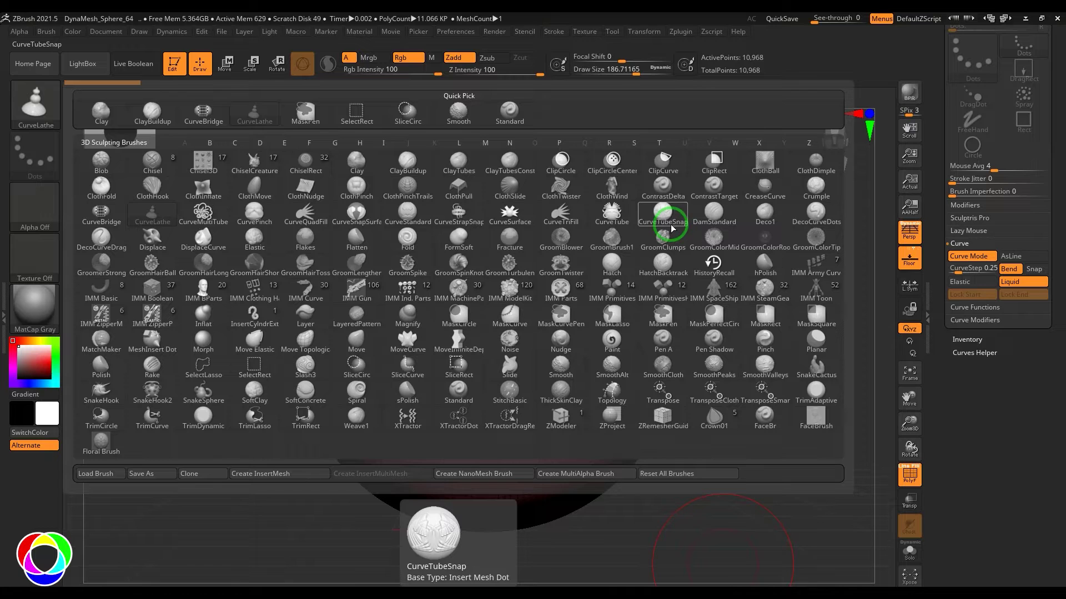
click(621, 217)
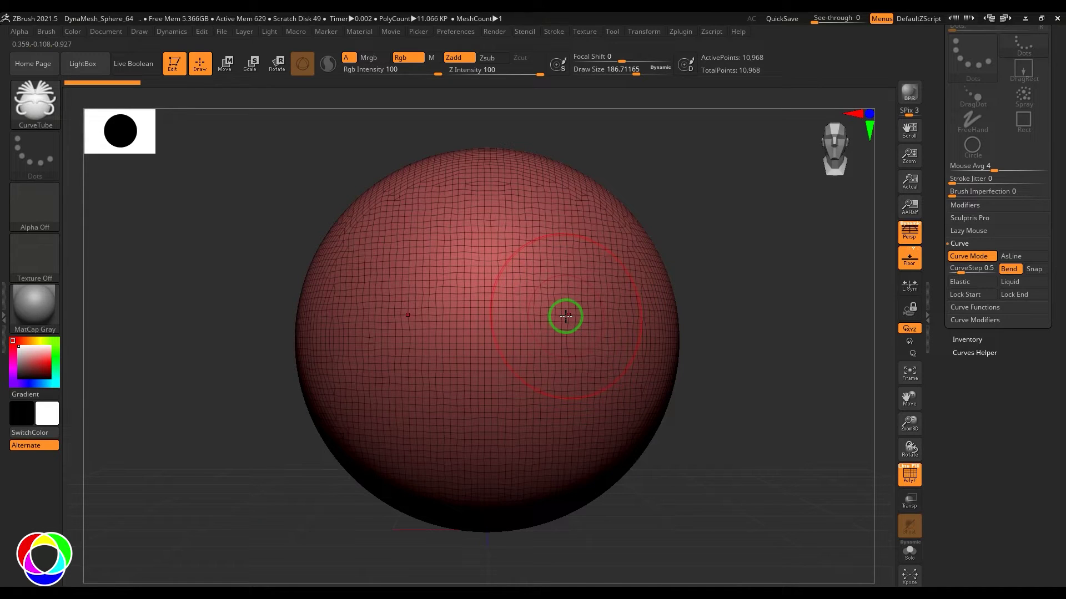
key(s)
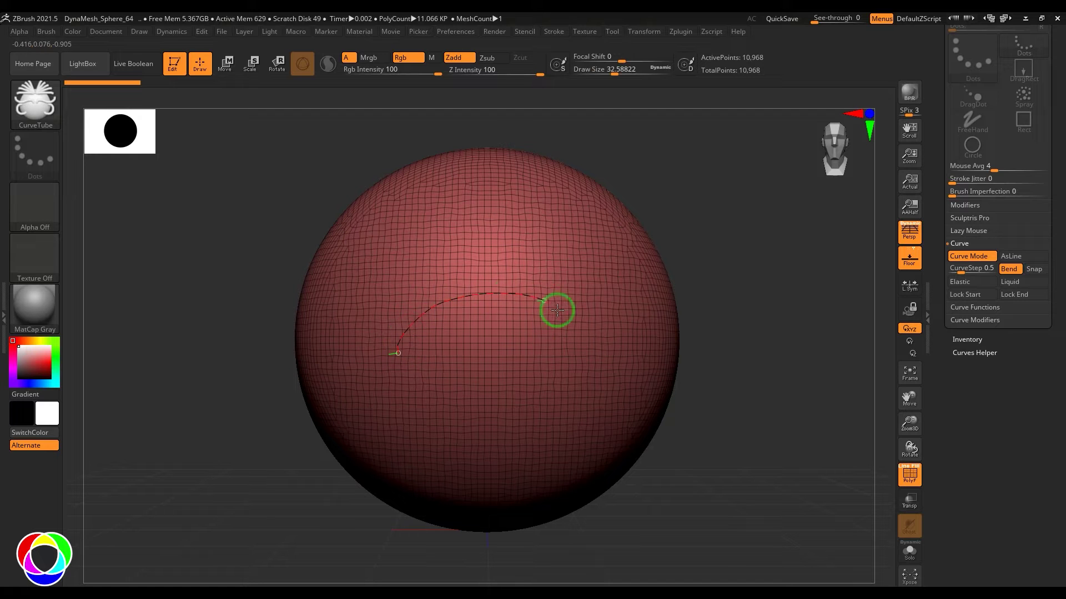
drag(761, 310, 849, 288)
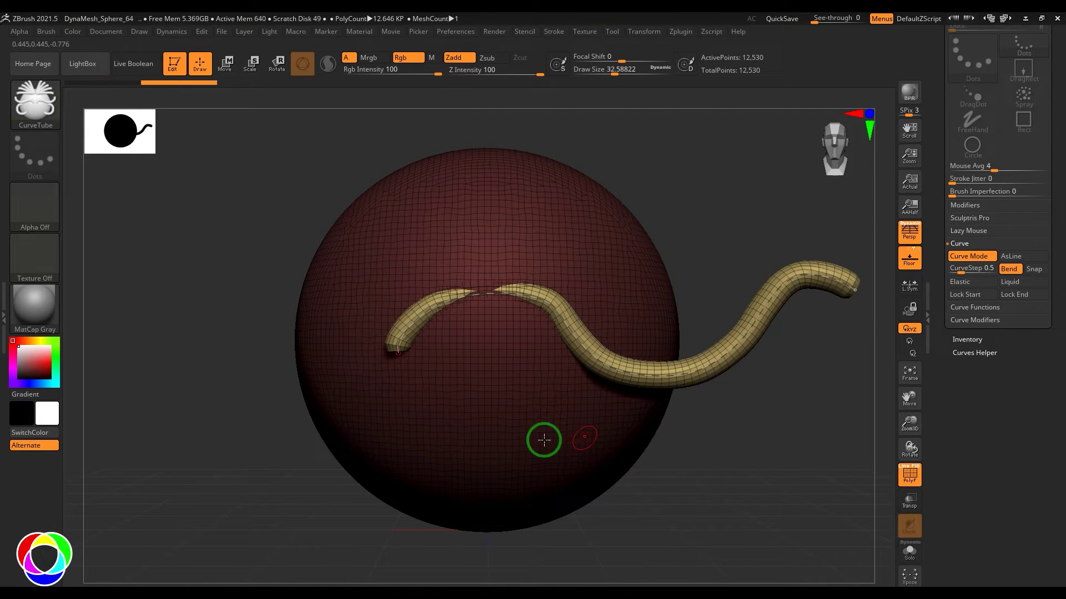
drag(750, 434, 717, 425)
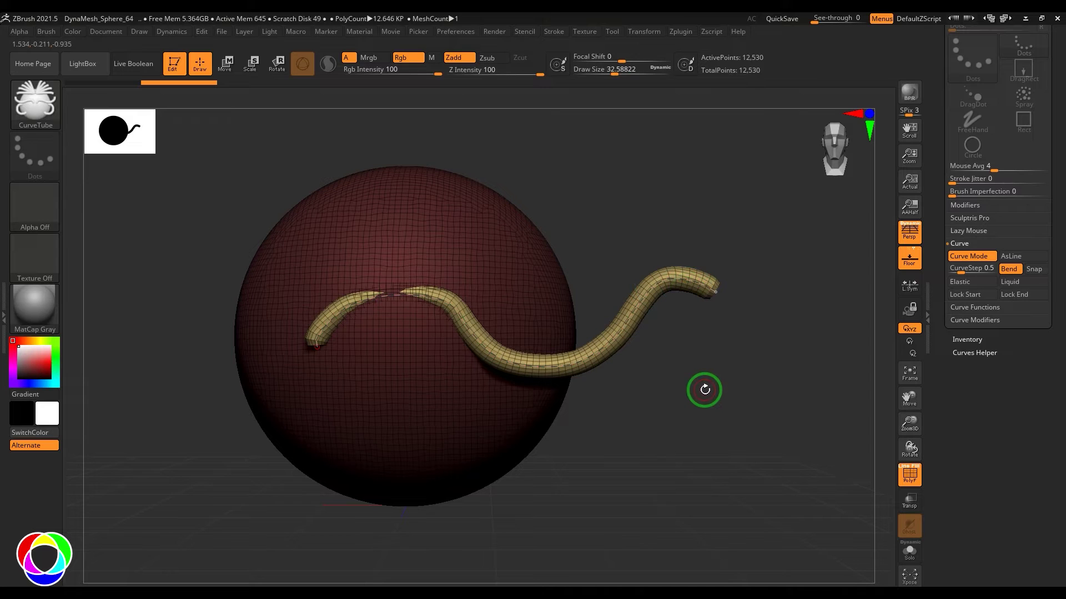
Increase the brush draw size to about 149 and apply it to the existing tube curve to thicken the tube
key(s)
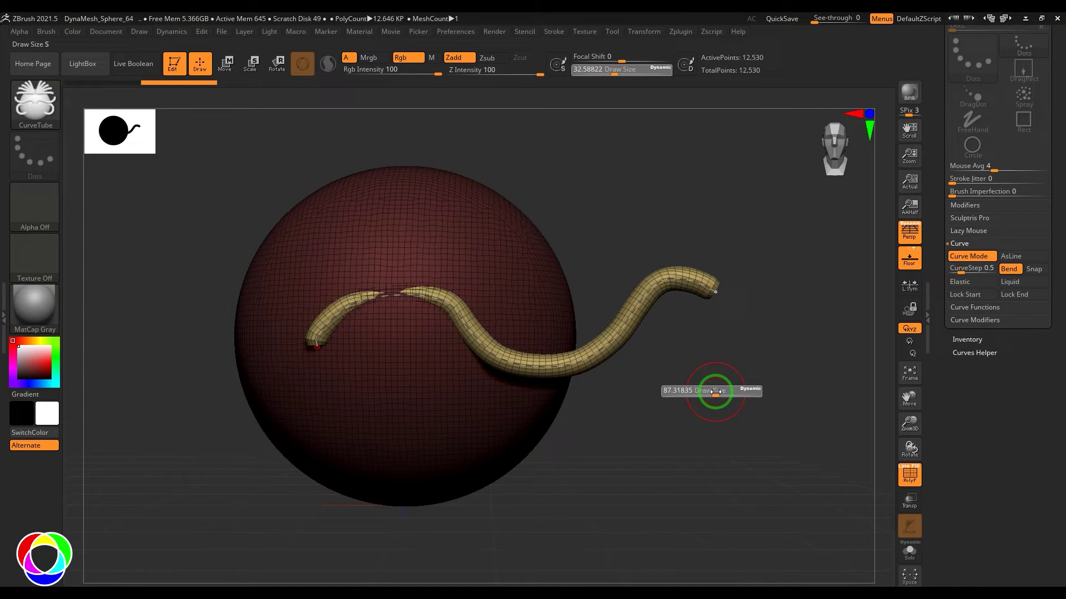
click(715, 392)
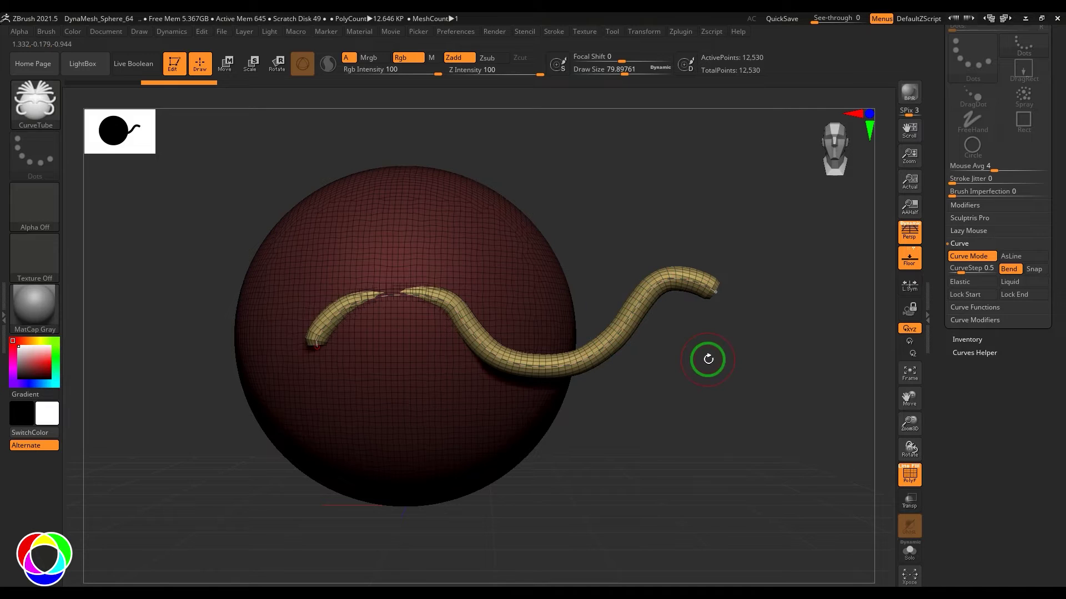
key(s)
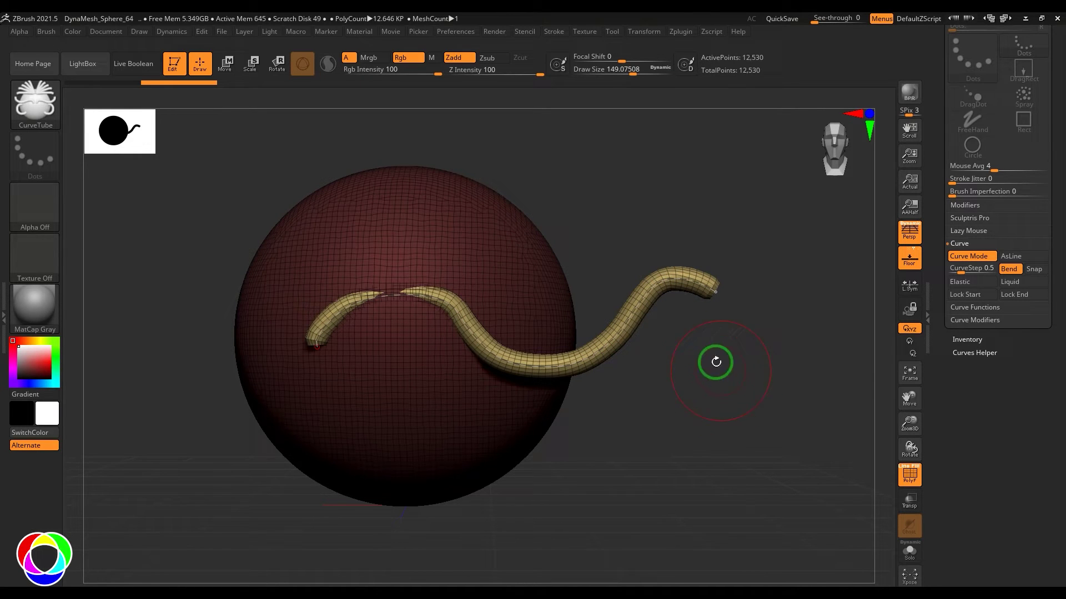
click(628, 320)
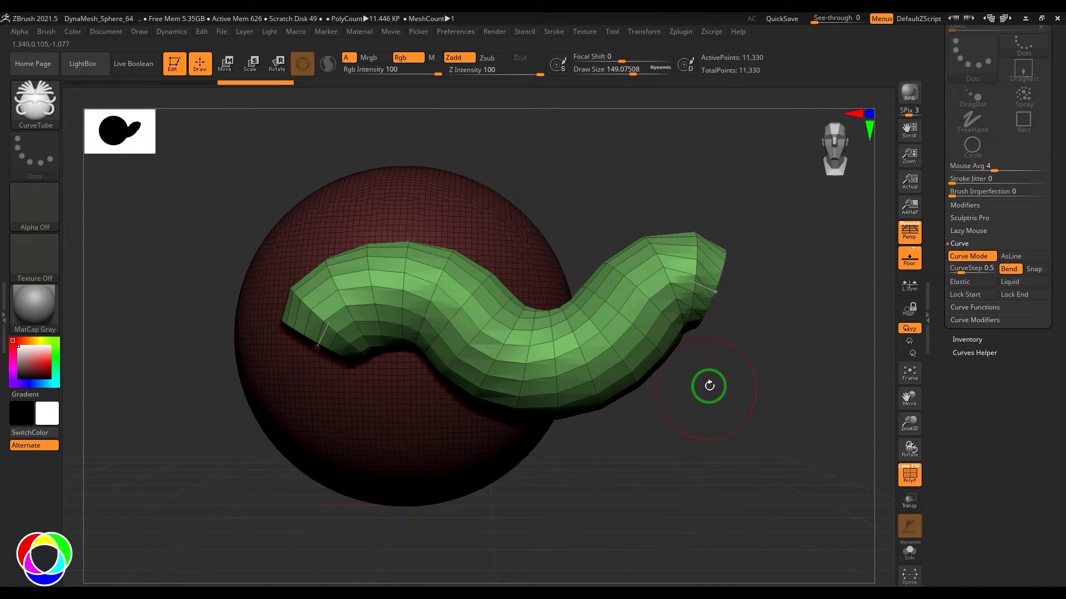
Reduce the brush draw size to about 31 and update the tube curve to make the tube thin again
key(s)
drag(744, 400, 712, 393)
click(583, 357)
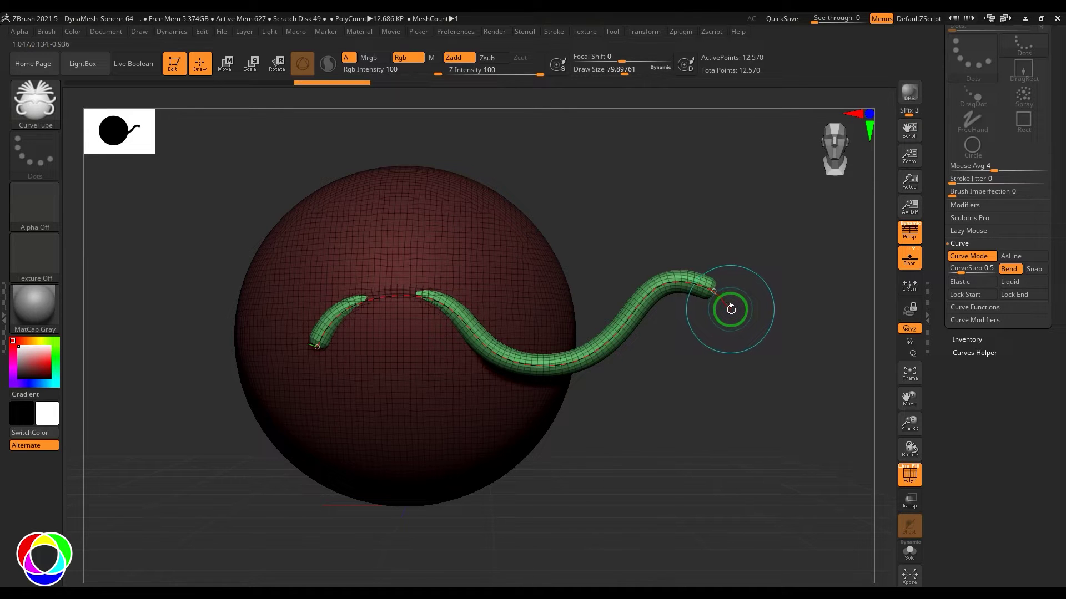
Extend the tube's free outer end into a downward S-bend, and pull its section on the sphere and its lower bend sideways
mouse_move(661, 426)
mouse_down()
mouse_move(704, 428)
mouse_move(737, 405)
mouse_move(735, 419)
mouse_move(654, 440)
mouse_move(671, 507)
mouse_move(708, 513)
mouse_up()
key(bracketright)
key(bracketright)
key(bracketright)
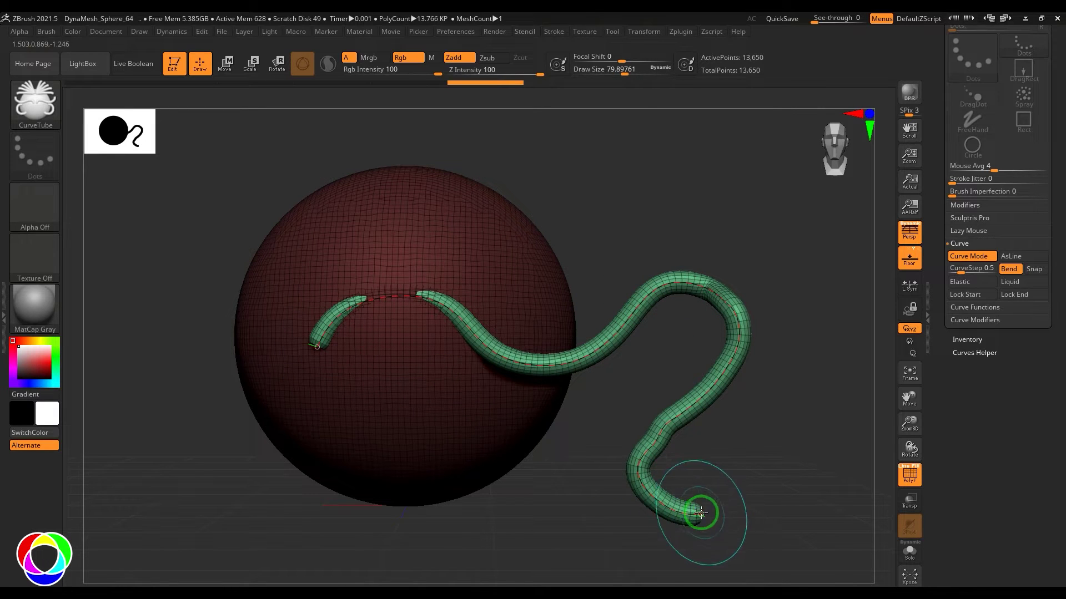
drag(447, 309, 507, 281)
drag(679, 414, 766, 390)
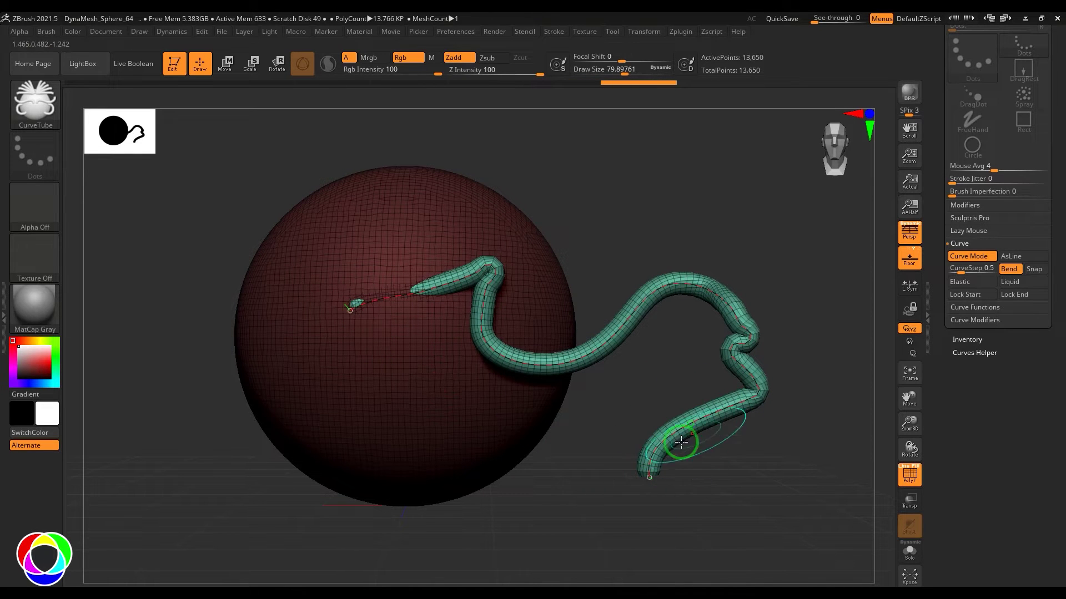
Enable Lock Start with Lock End off for the curve, and pull the tube's section near its start up and to the right
scroll(980, 399, up, 3)
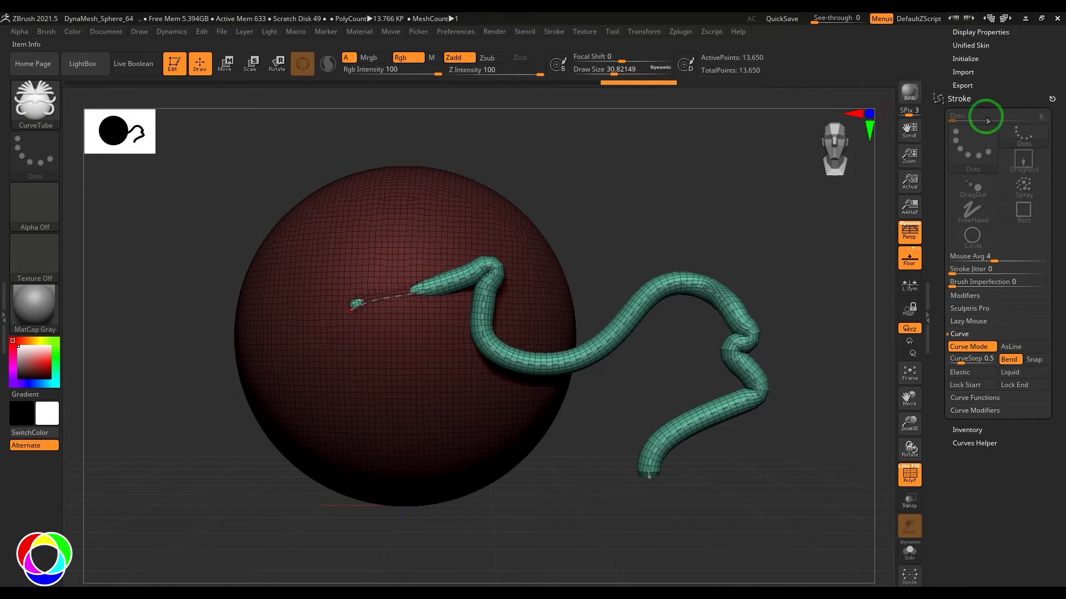
click(980, 390)
click(1014, 386)
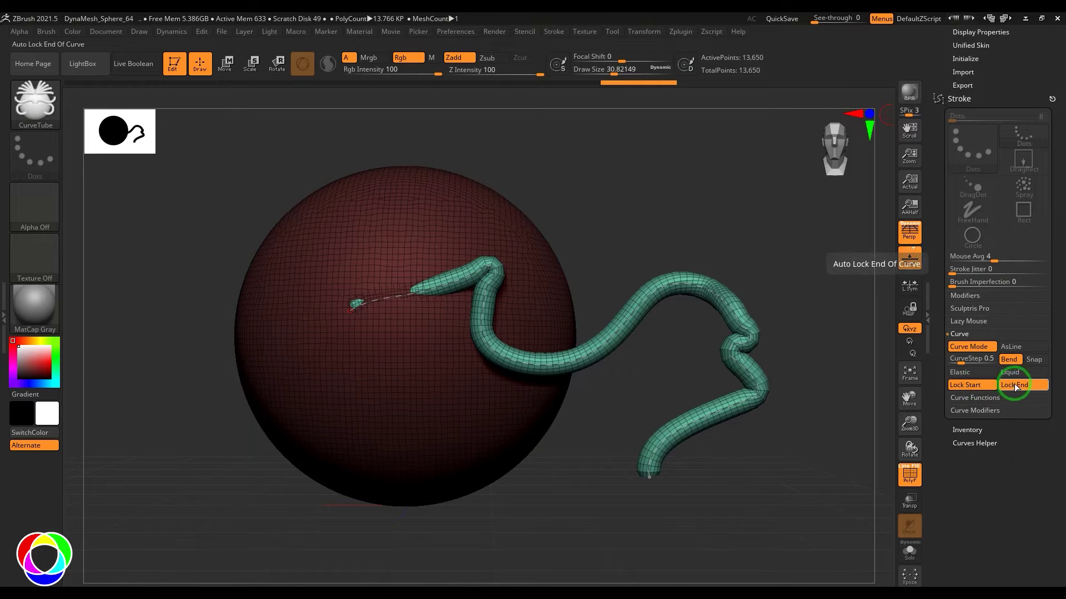
click(1015, 386)
drag(452, 279, 479, 266)
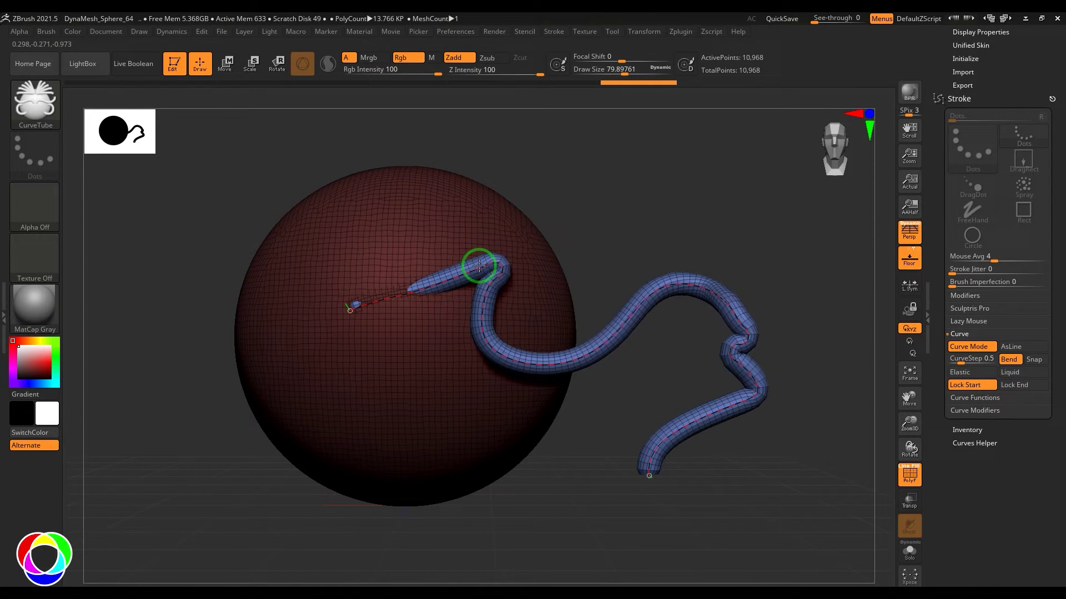
drag(421, 283, 480, 245)
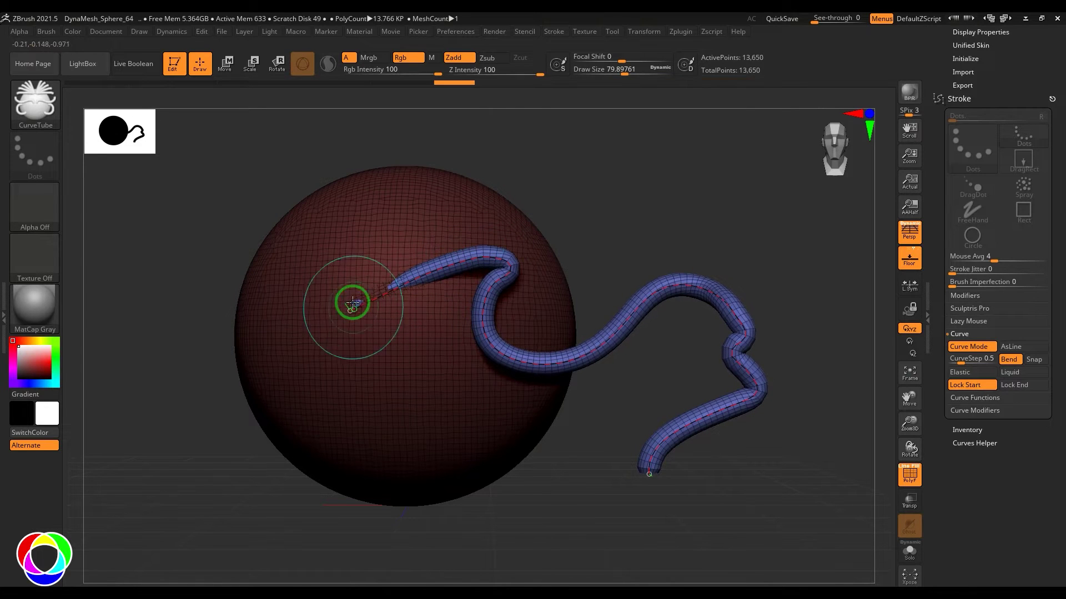
Enable Lock End as well, and pull the tube's sections near its outer end to the right
click(1015, 386)
drag(704, 418, 813, 414)
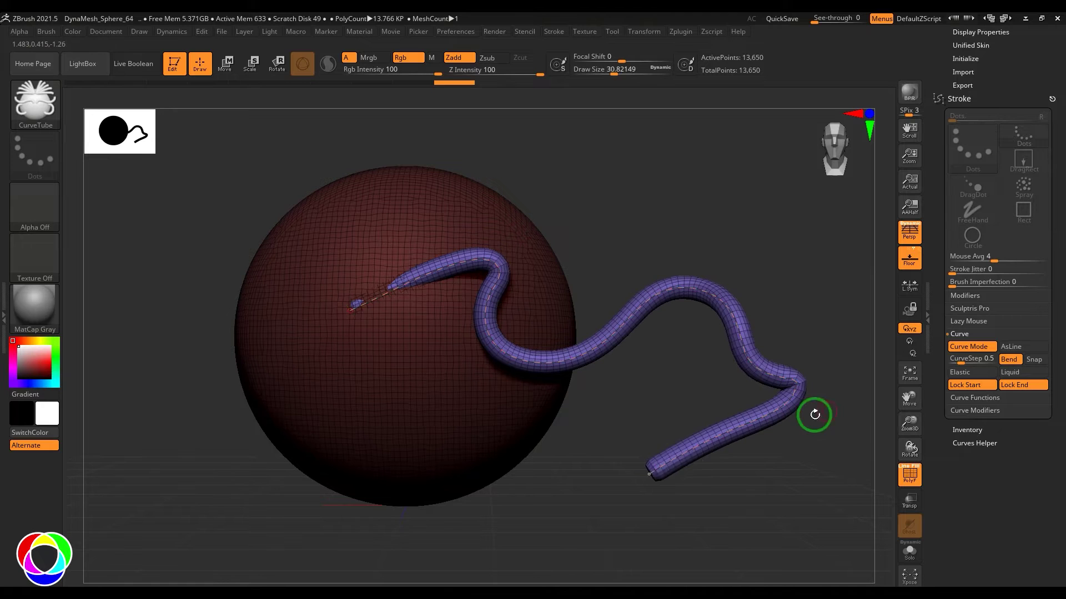
mouse_move(673, 459)
mouse_down()
mouse_move(740, 443)
mouse_move(773, 447)
mouse_up()
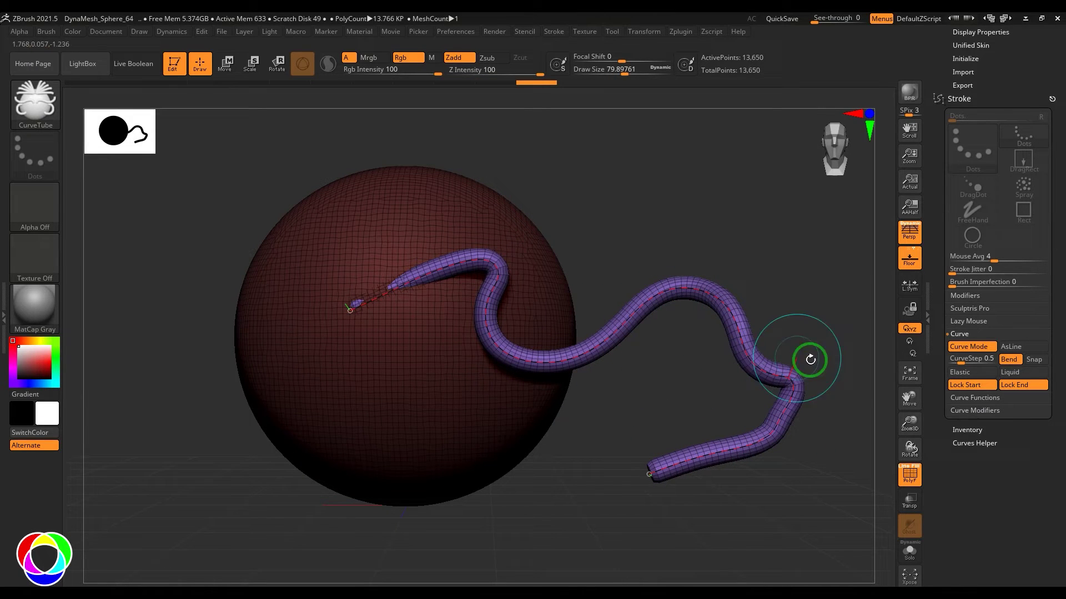
Enable Elastic curve mode, pull the tube's middle down into a deep V, and drag its outer end back up to shorten it
click(956, 372)
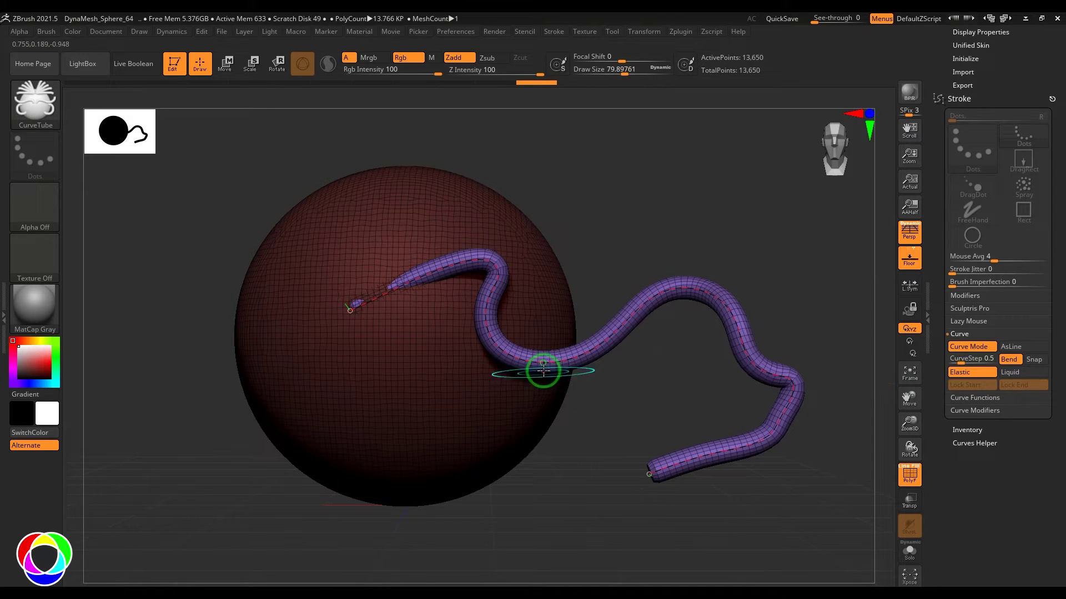
drag(542, 368, 550, 475)
drag(648, 474, 798, 423)
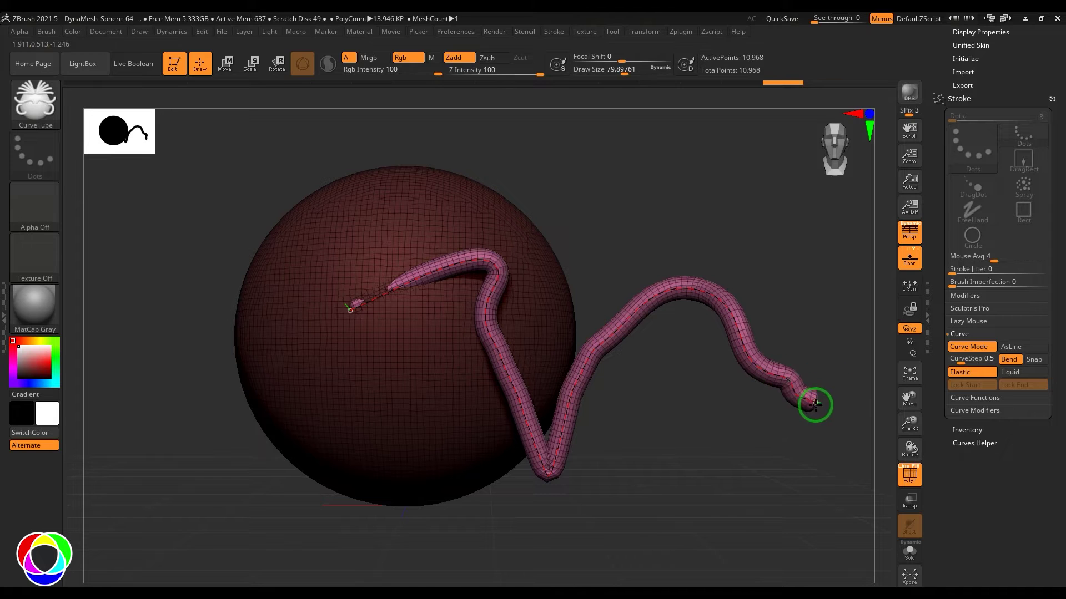
drag(815, 405, 742, 315)
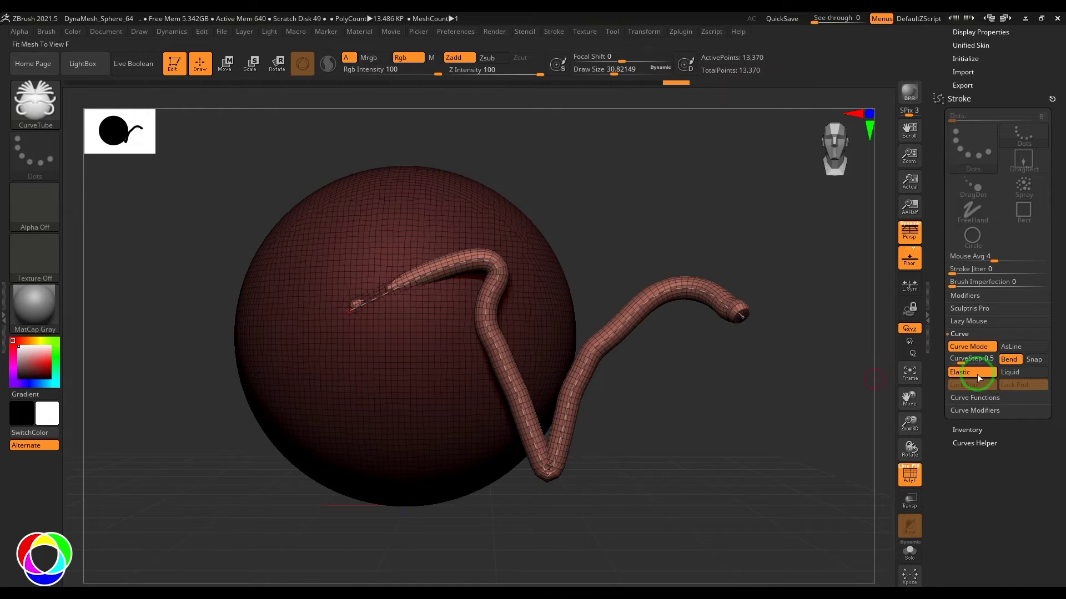
Try pulling the tube section right of the V outward to the right in Elastic mode, and undo the pulls
drag(612, 353, 668, 379)
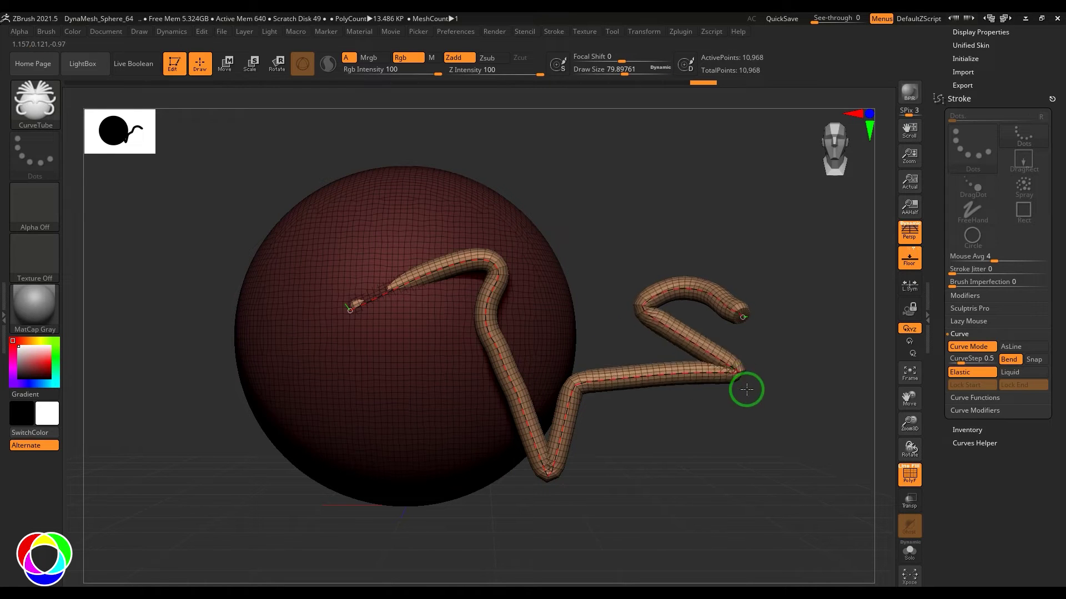
drag(726, 377, 763, 371)
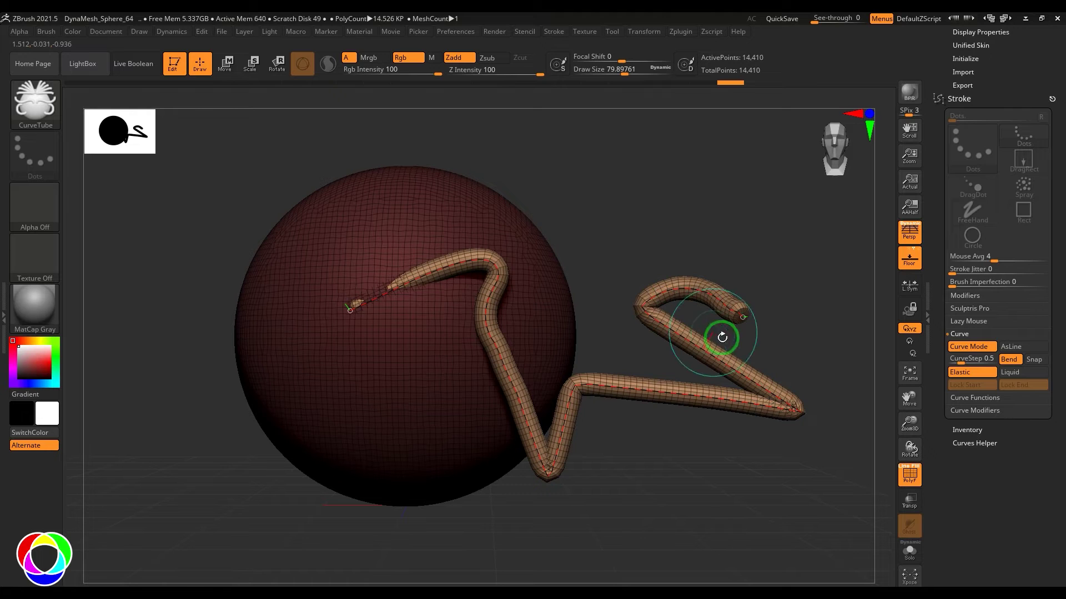
drag(778, 419, 849, 451)
key(ctrl+z)
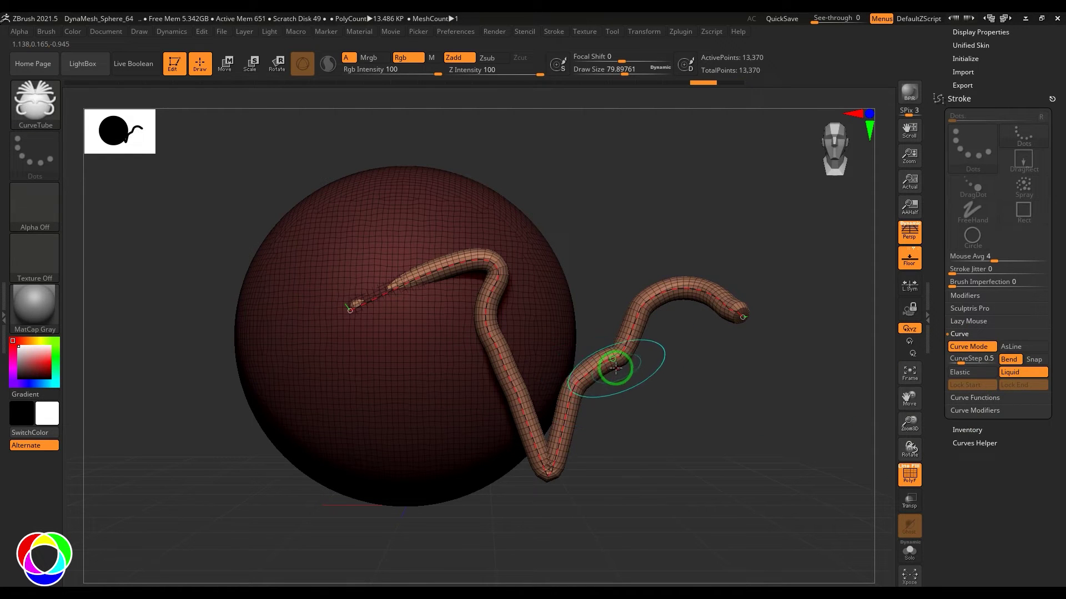
Try pulling the tube section right of the V in Liquid curve mode, and undo the change
drag(614, 361, 624, 377)
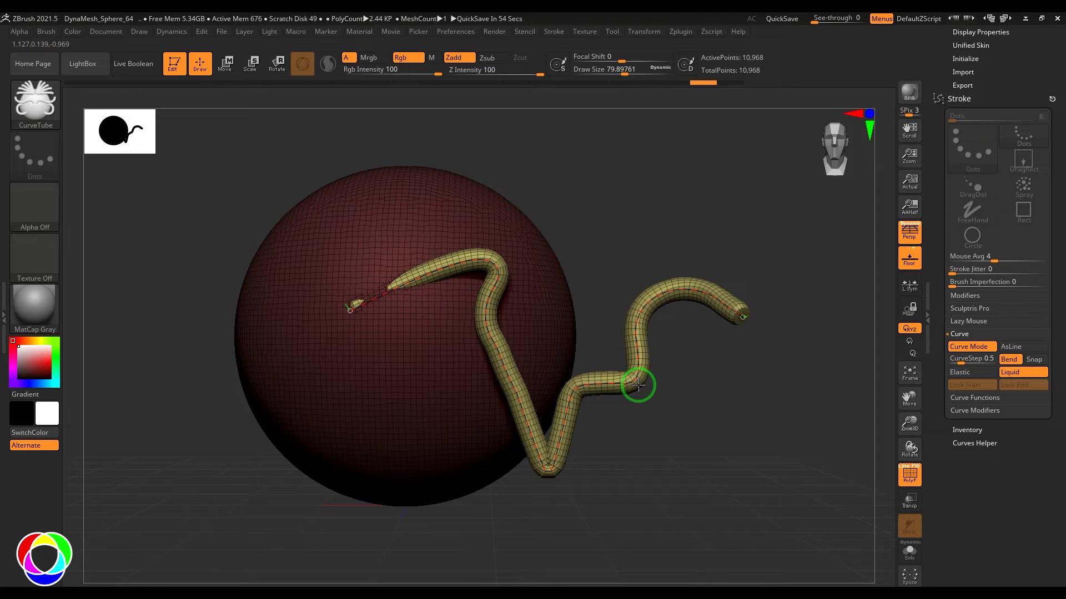
mouse_move(684, 381)
mouse_down()
mouse_move(804, 331)
mouse_move(605, 240)
mouse_move(721, 331)
mouse_move(599, 299)
mouse_move(700, 281)
mouse_move(694, 312)
mouse_up()
key(ctrl+z)
Compare Elastic and Liquid modes by pulling the same bend right of the V in each, undoing each pull
click(957, 373)
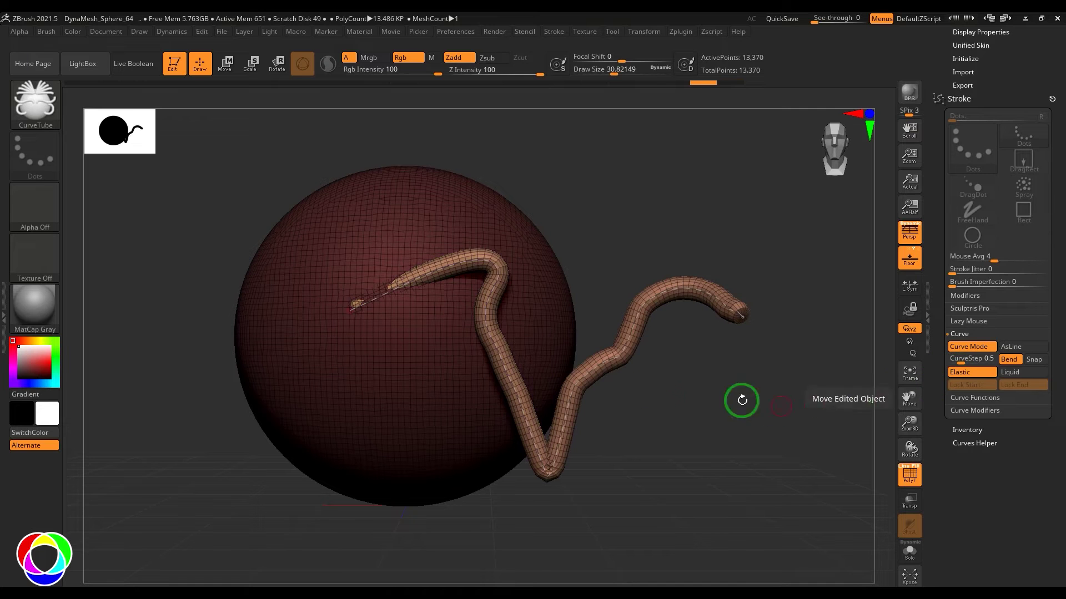
mouse_move(630, 364)
mouse_down()
mouse_move(709, 204)
mouse_move(781, 375)
mouse_move(538, 298)
mouse_move(707, 214)
mouse_move(719, 373)
mouse_up()
key(ctrl+z)
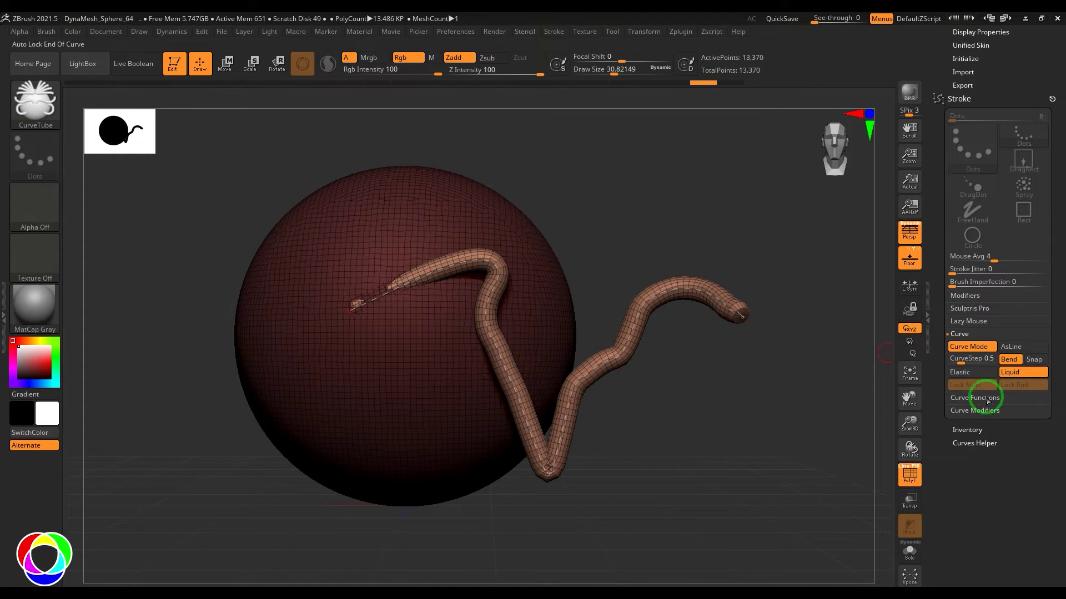
mouse_move(631, 357)
mouse_down()
mouse_move(714, 385)
mouse_move(692, 186)
mouse_move(678, 354)
mouse_move(669, 247)
mouse_move(697, 245)
mouse_move(701, 388)
mouse_up()
key(ctrl+z)
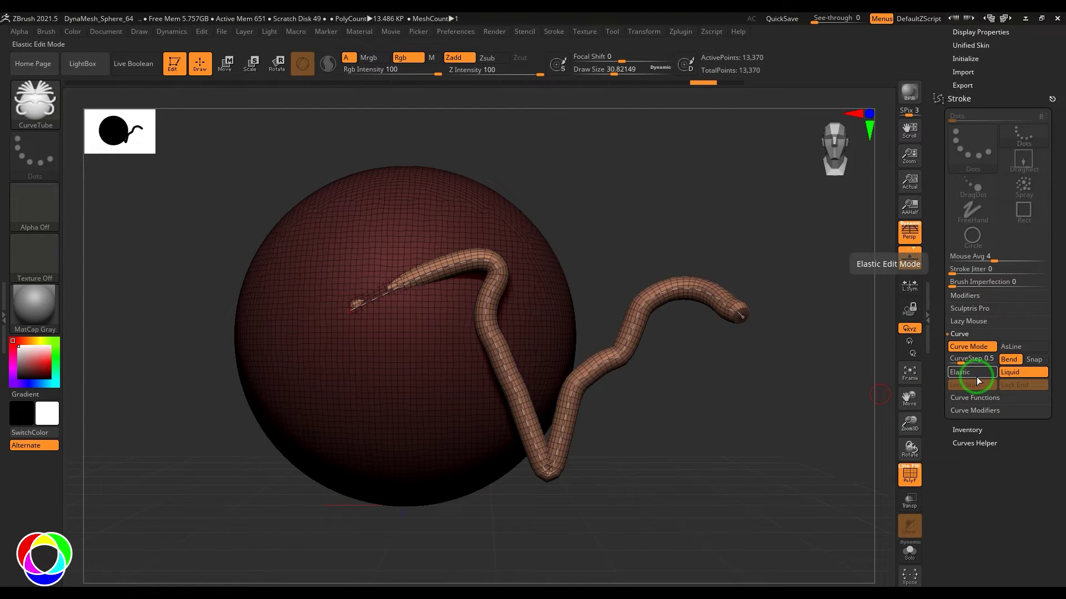
With Liquid and Bend turned off, pull the tube's descending section far to the right, and switch Bend back on
click(1008, 372)
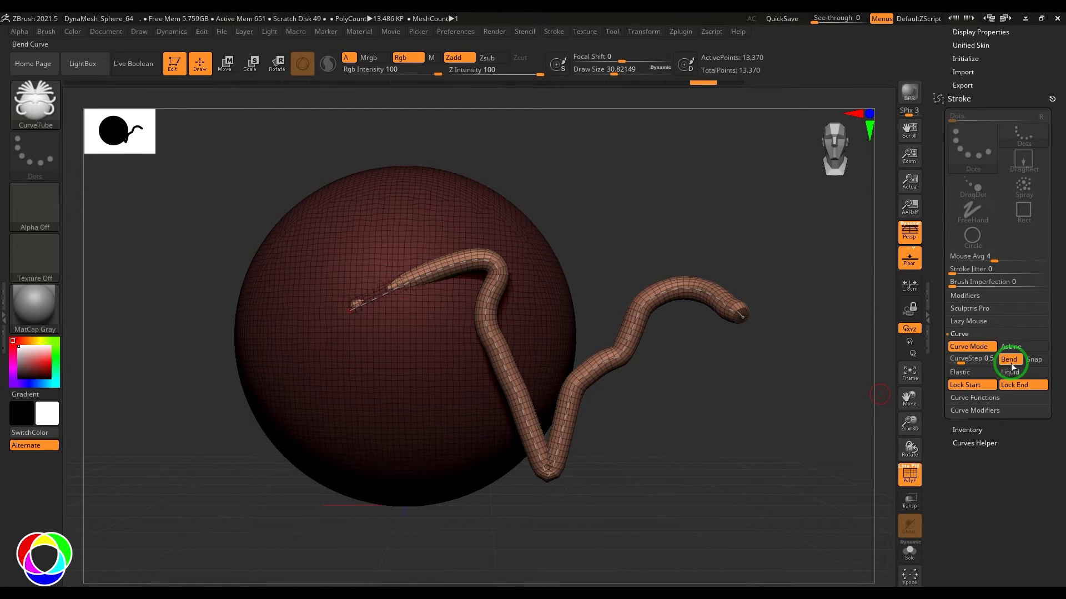
click(1010, 361)
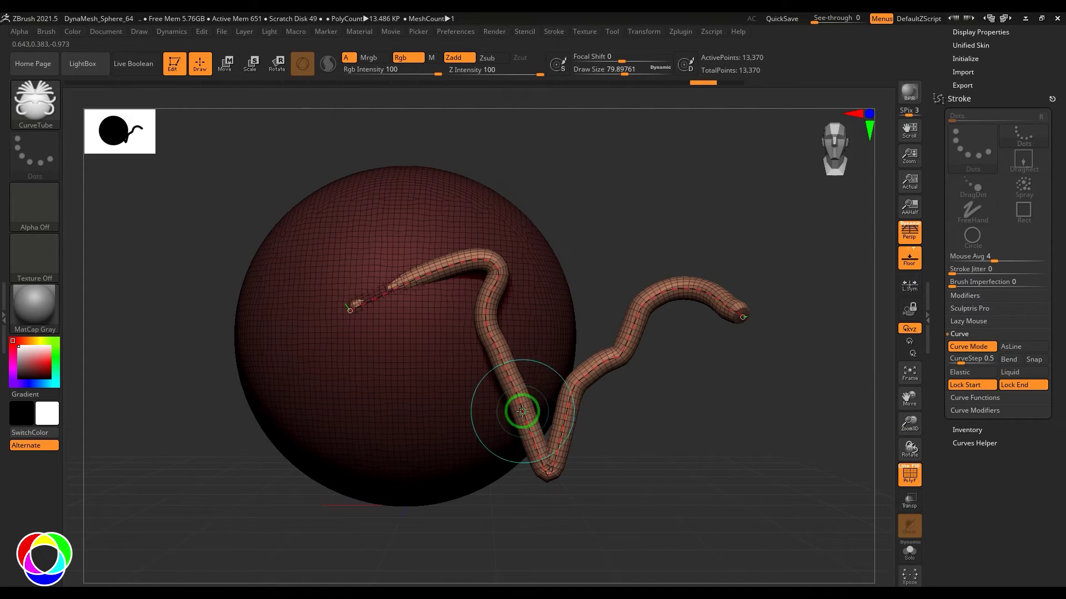
mouse_move(524, 405)
mouse_down()
mouse_move(714, 269)
mouse_move(586, 440)
mouse_move(471, 393)
mouse_move(535, 393)
mouse_move(516, 393)
mouse_move(550, 378)
mouse_move(596, 393)
mouse_move(644, 361)
mouse_move(664, 385)
mouse_move(576, 440)
mouse_move(627, 362)
mouse_move(777, 383)
mouse_move(714, 376)
mouse_move(780, 430)
mouse_move(828, 405)
mouse_up()
click(1009, 360)
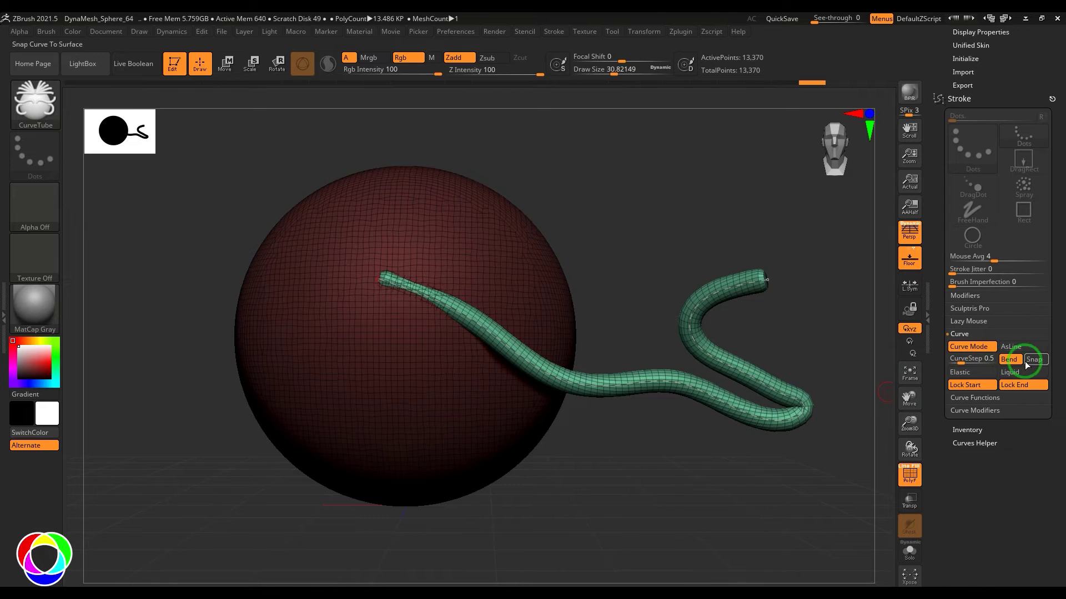
With Bend off and Snap on, drag the tube's middle onto the sphere so the curve follows its surface
drag(685, 469, 722, 444)
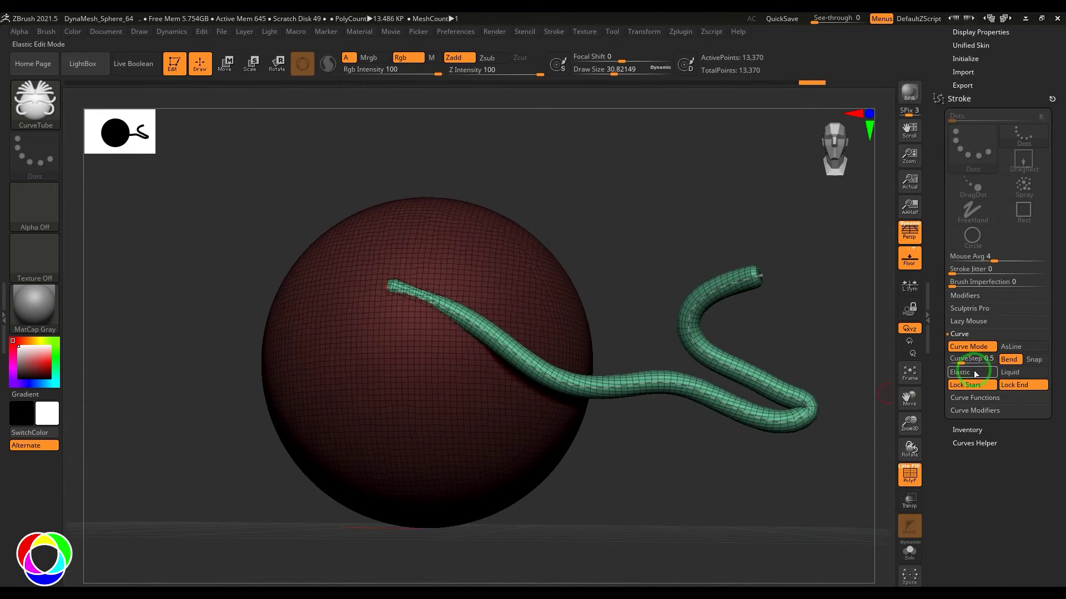
drag(821, 388, 745, 324)
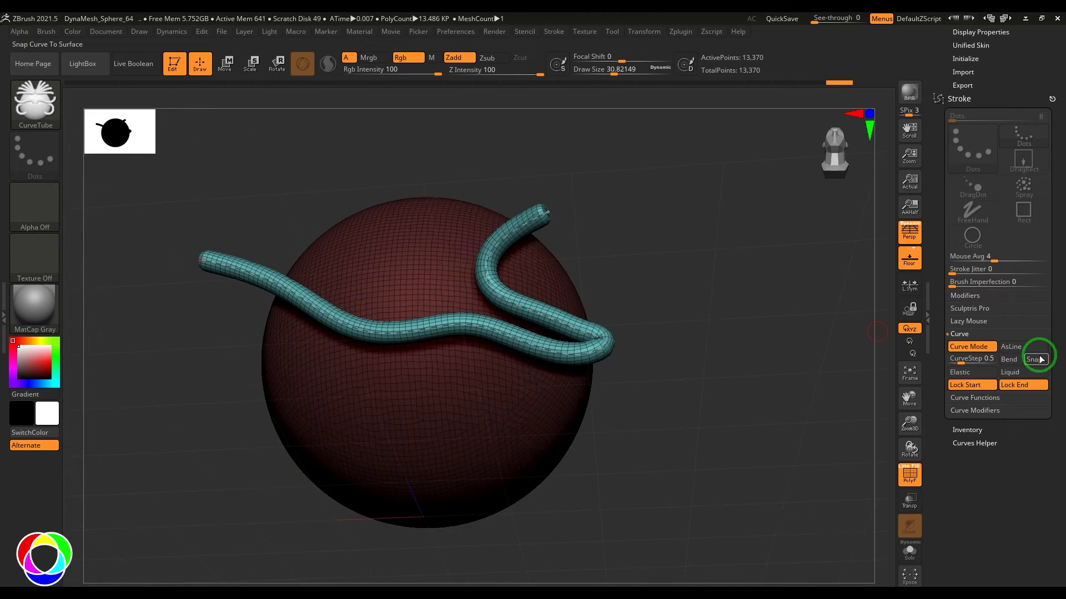
drag(670, 468, 529, 289)
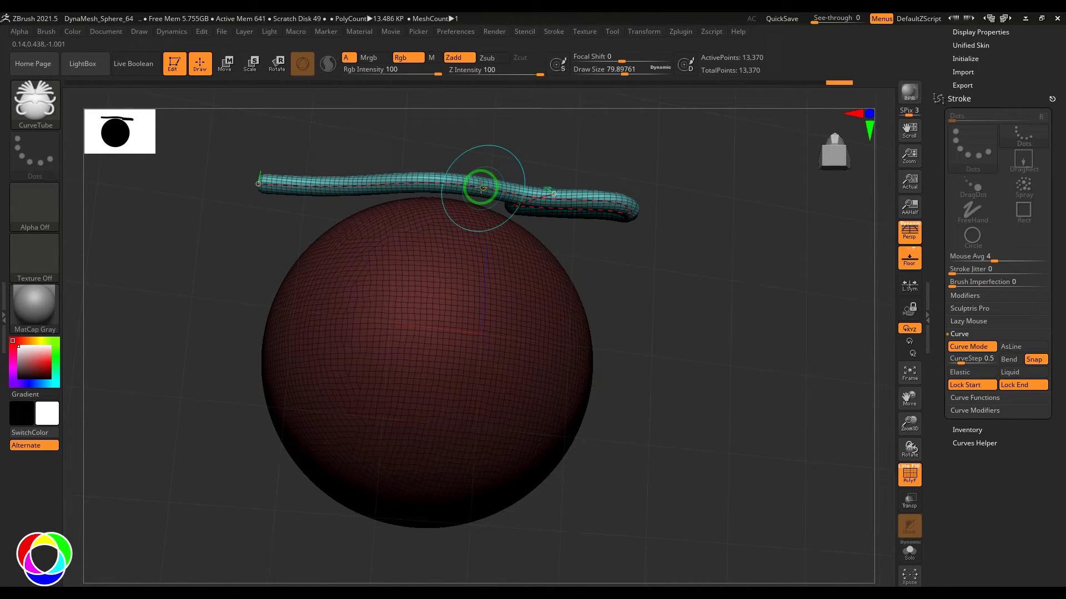
drag(481, 186, 474, 217)
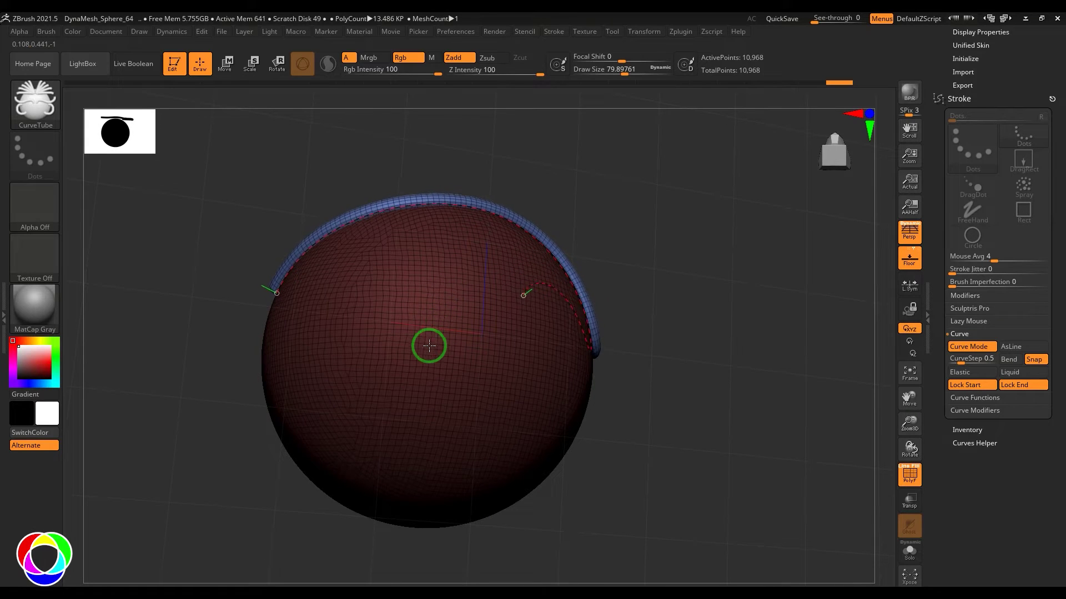
Undo the pull that snapped the tube onto the sphere, and turn Snap off
drag(429, 346, 694, 341)
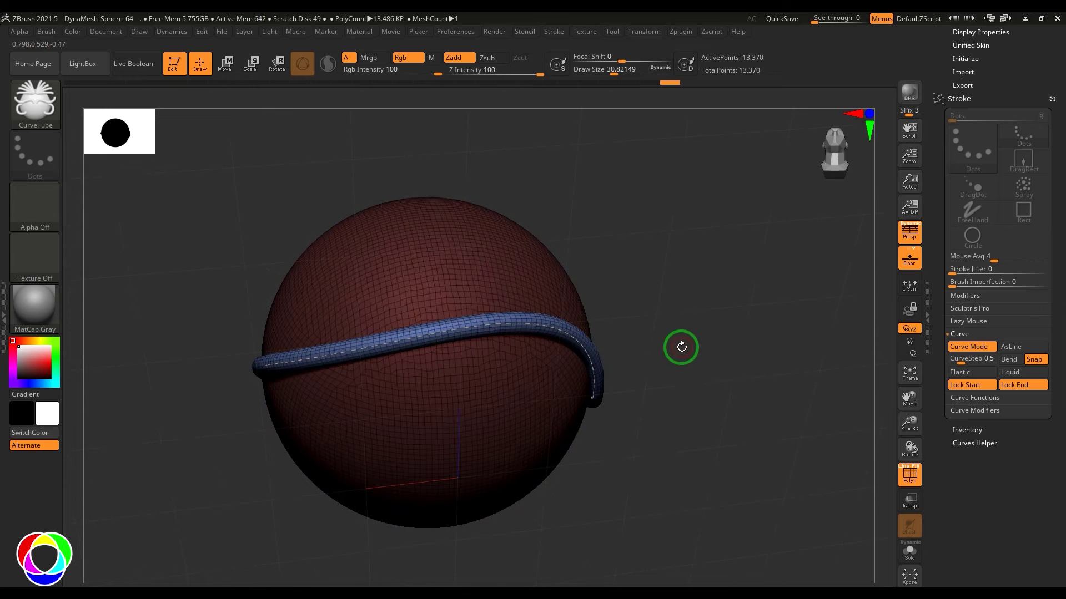
key(ctrl+z)
drag(685, 385, 703, 333)
drag(655, 428, 644, 399)
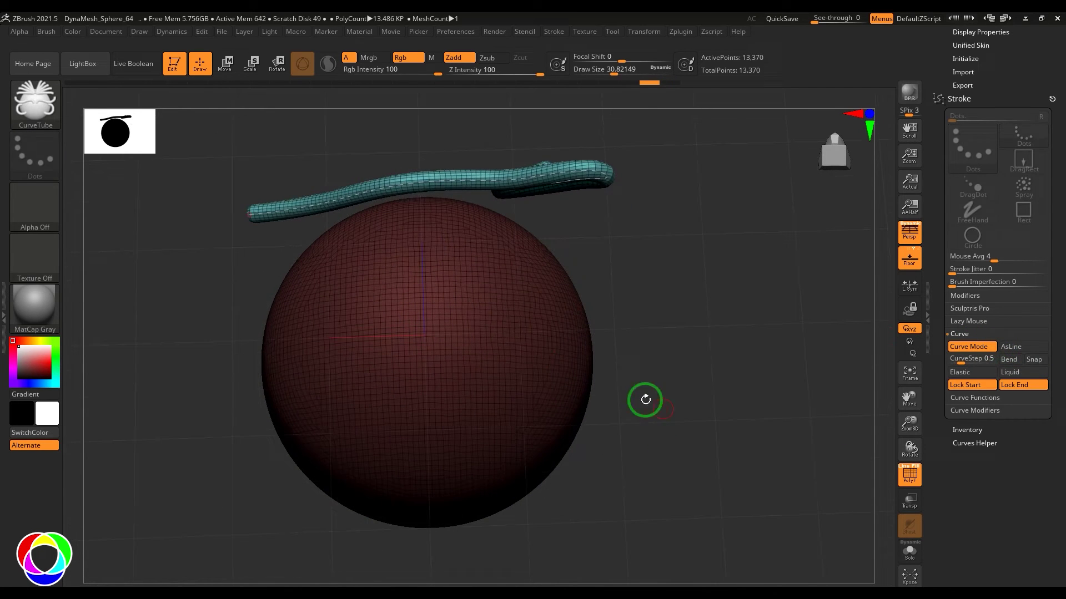
With Snap off, pull the tube's middle section toward the sphere and check from other angles how far it sits from the surface
drag(447, 185, 480, 214)
drag(674, 296, 707, 368)
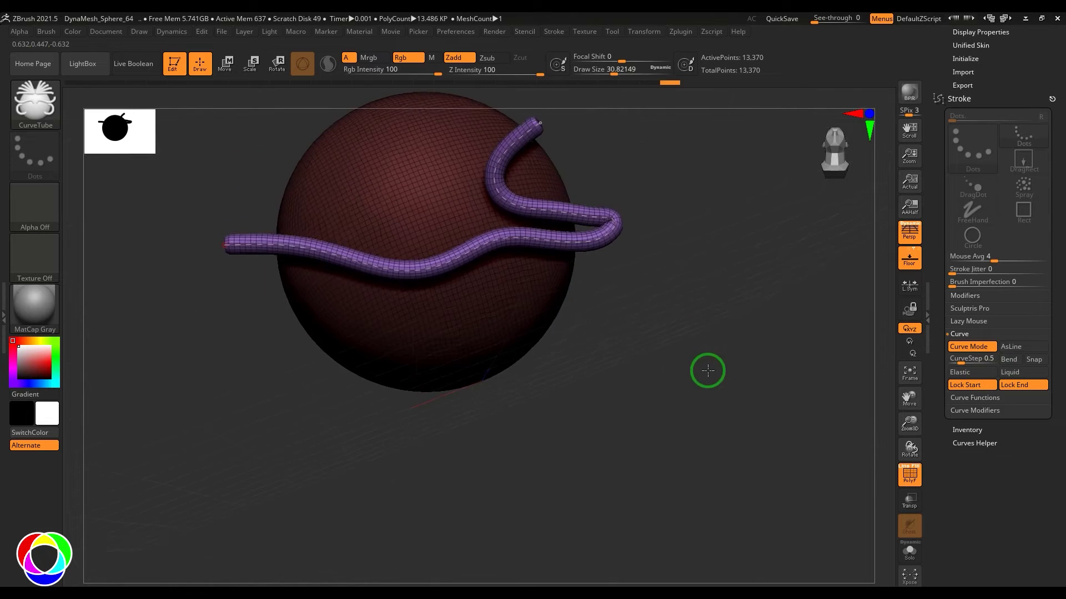
drag(725, 291, 749, 305)
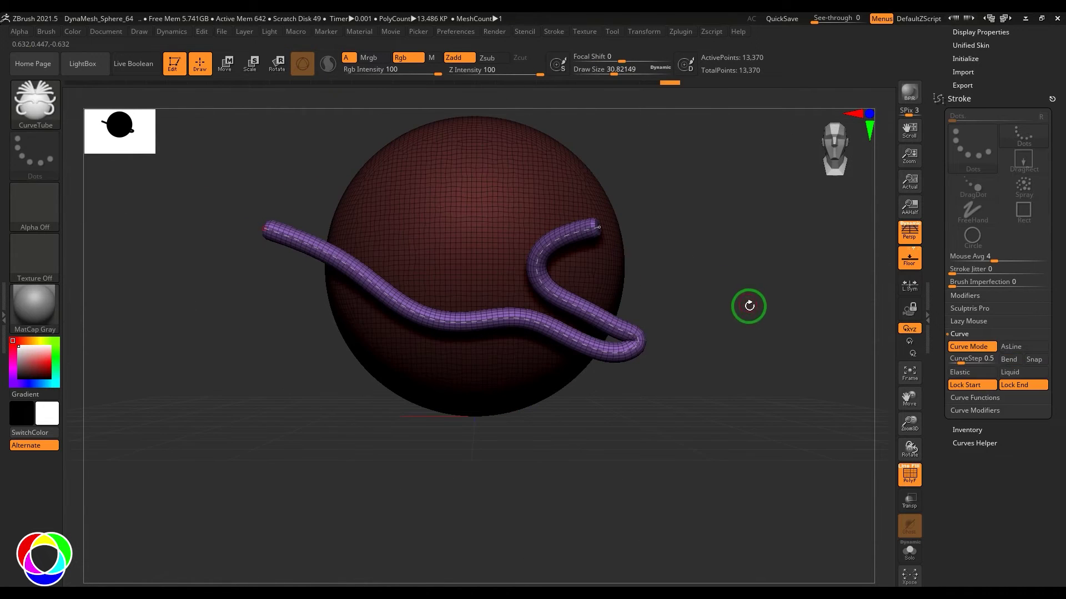
Step back through the curve edits to the earlier long tube that curls back on itself beside the sphere
key(ctrl+z)
key(ctrl+z)
key(ctrl+z)
key(ctrl+z)
key(ctrl+z)
key(ctrl+z)
key(ctrl+z)
key(ctrl+z)
key(ctrl+z)
key(ctrl+z)
key(ctrl+z)
key(ctrl+z)
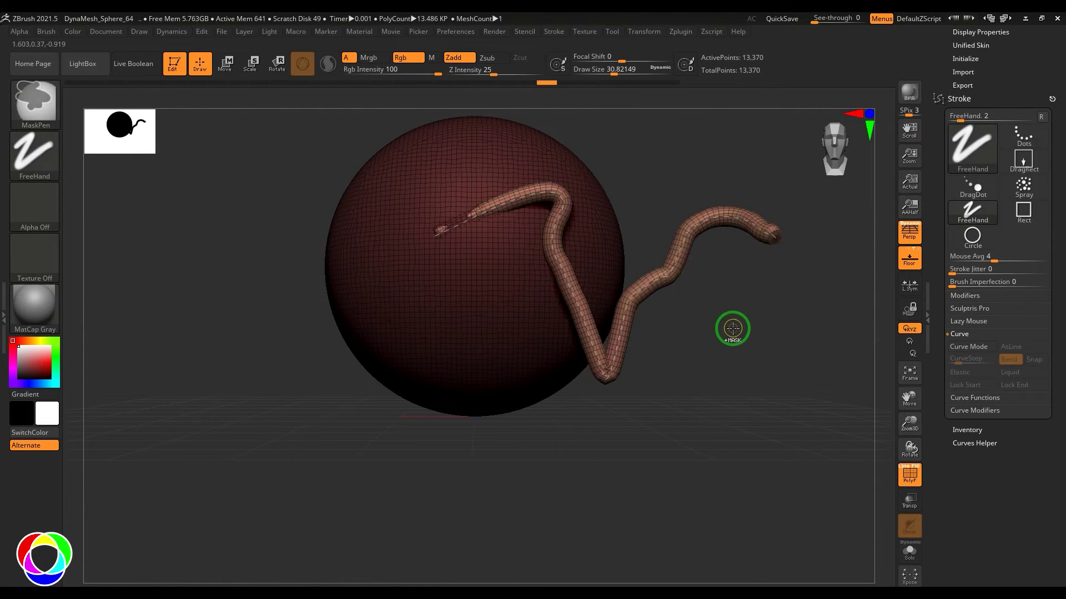
drag(487, 301, 631, 242)
alt+drag(713, 391, 705, 413)
key(ctrl+z)
key(ctrl+z)
key(ctrl+z)
key(ctrl+z)
key(ctrl+z)
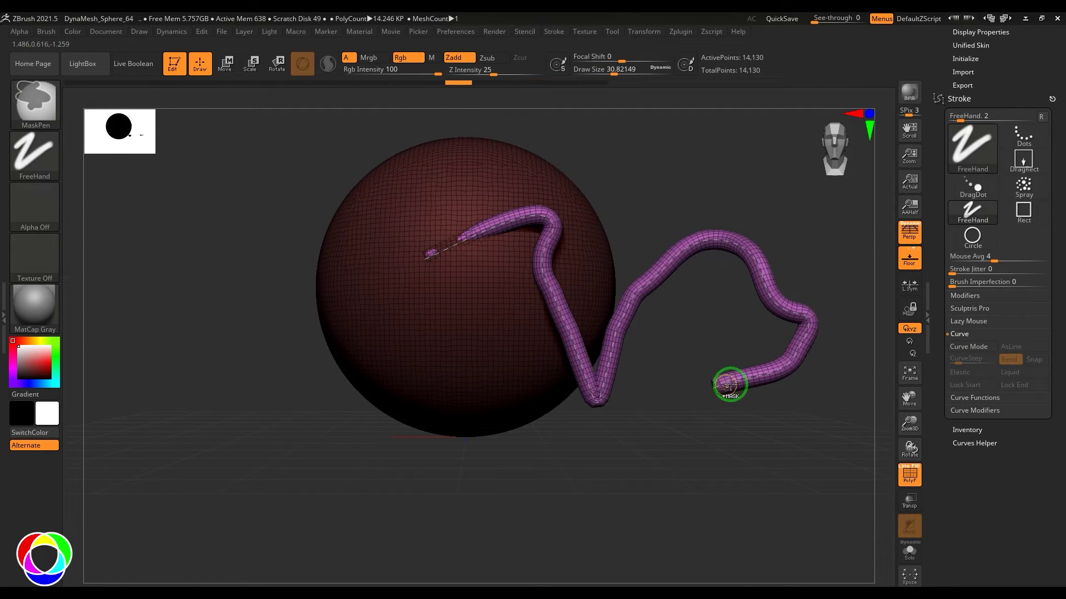
Look through the Curve Modifiers and Curve Functions settings of the tube brush
click(967, 410)
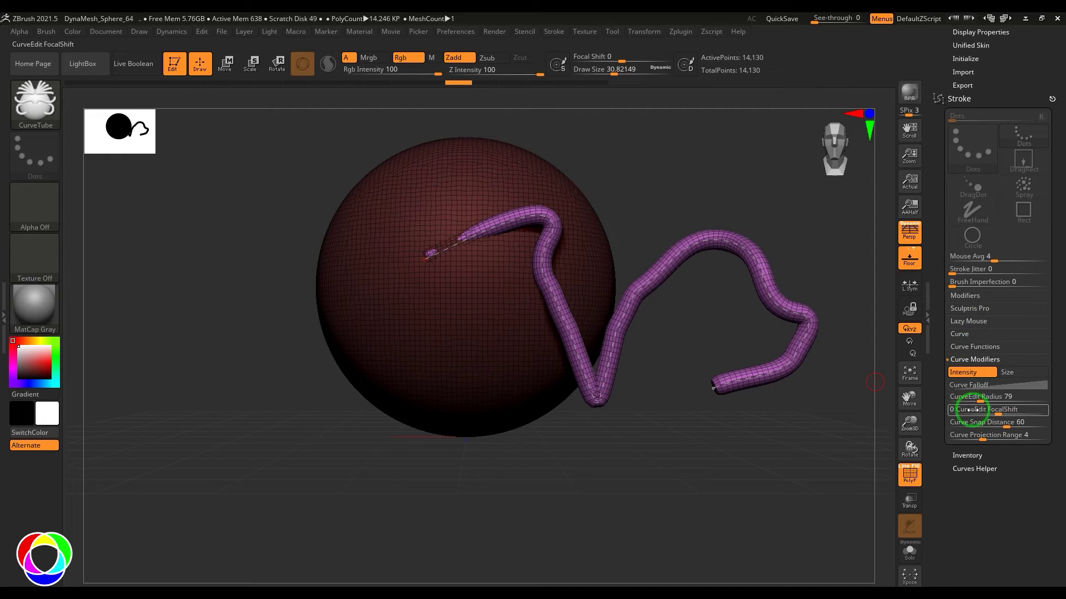
click(972, 359)
click(977, 347)
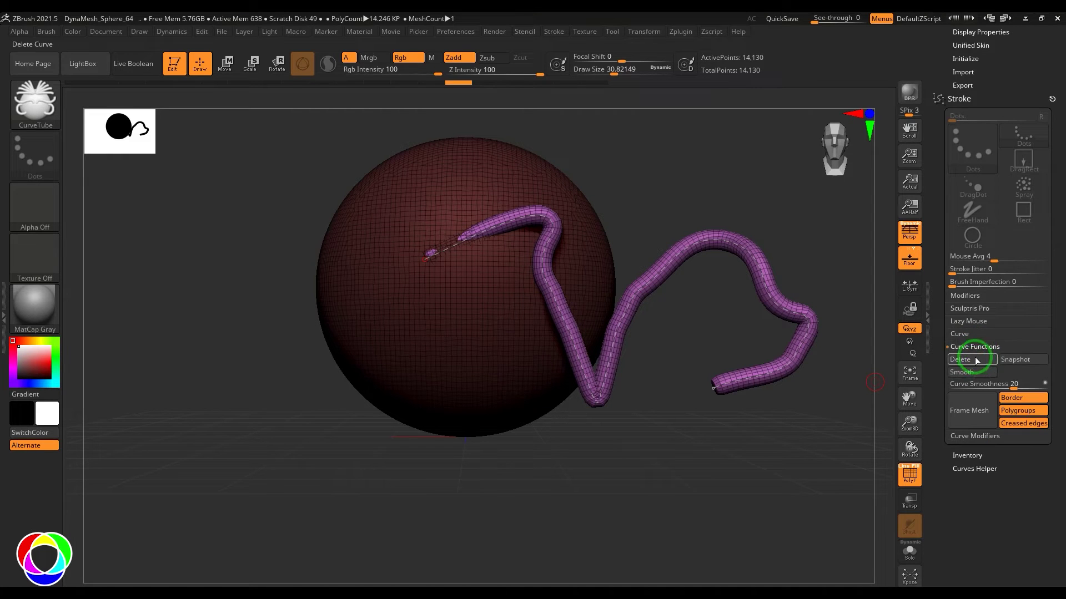
Rewind the history to the bare sphere and, with AsLine on, draw a straight tube from its centre out past the right edge
mouse_move(678, 329)
alt+mouse_down()
mouse_move(652, 365)
mouse_move(661, 354)
mouse_move(568, 270)
alt+mouse_up()
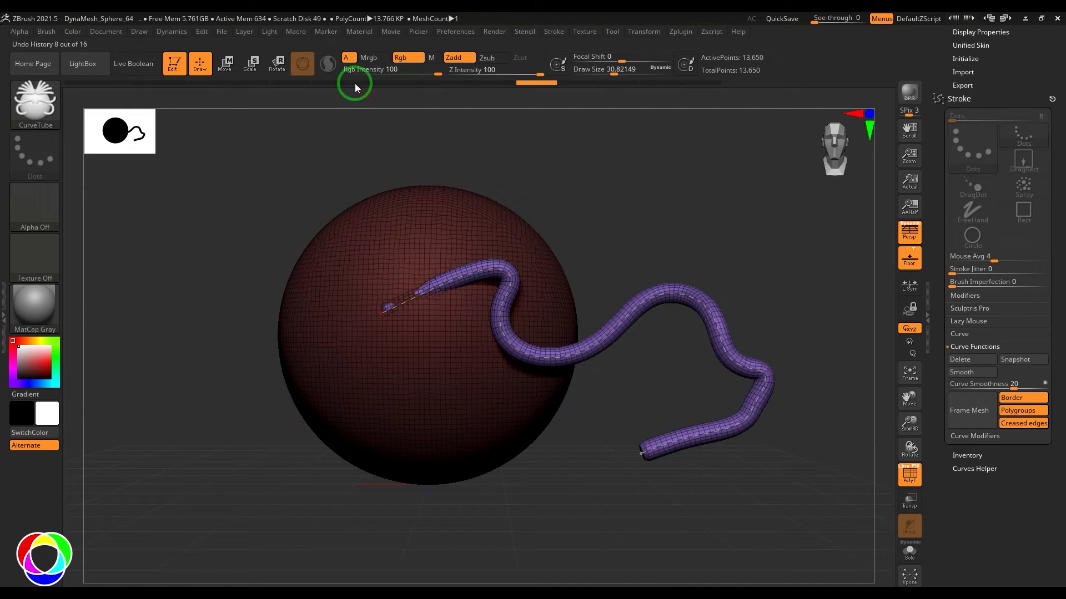
drag(354, 84, 83, 84)
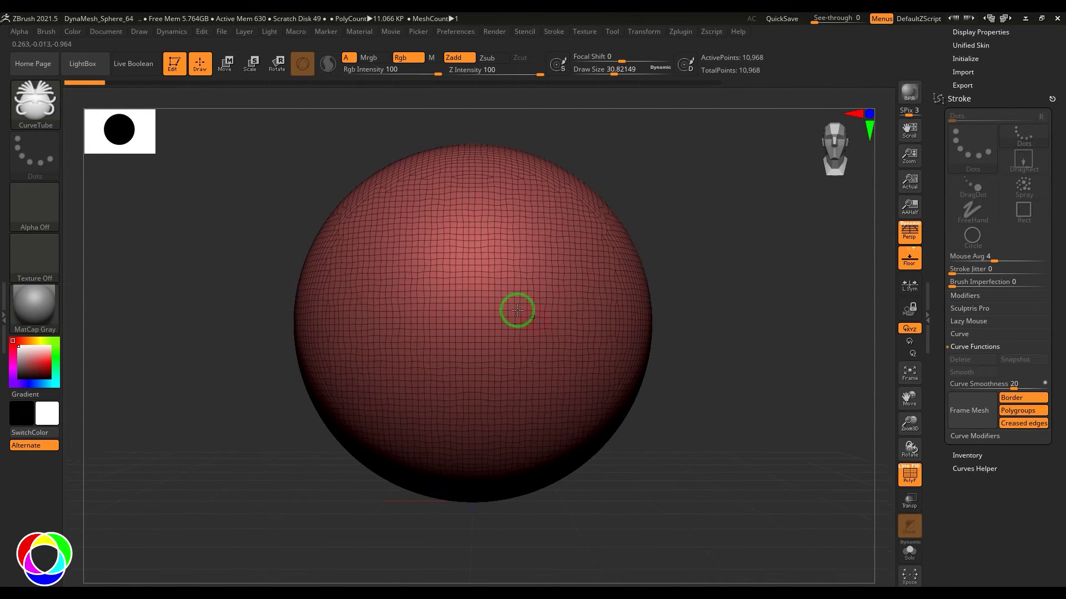
click(977, 335)
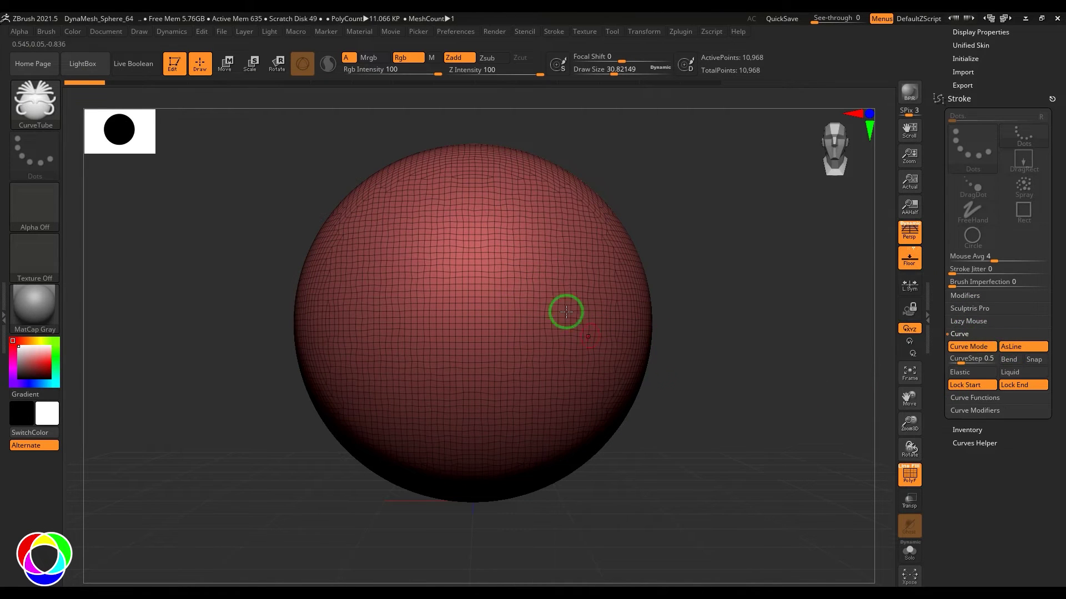
drag(482, 308, 822, 253)
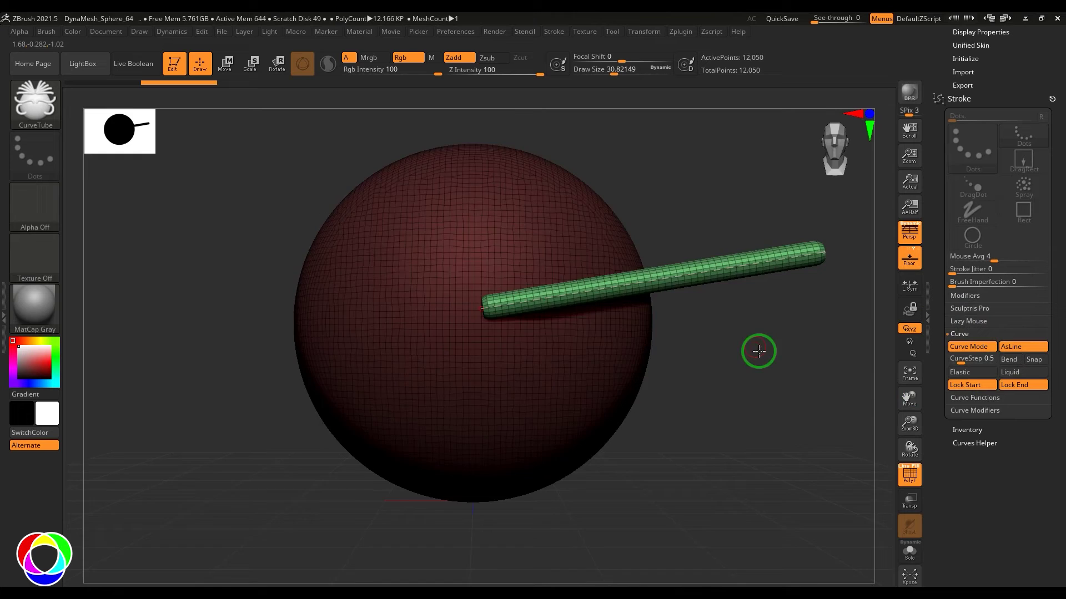
Shift the whole straight tube sideways by its middle so that it lies across the front of the sphere
drag(759, 352, 761, 397)
drag(662, 278, 477, 287)
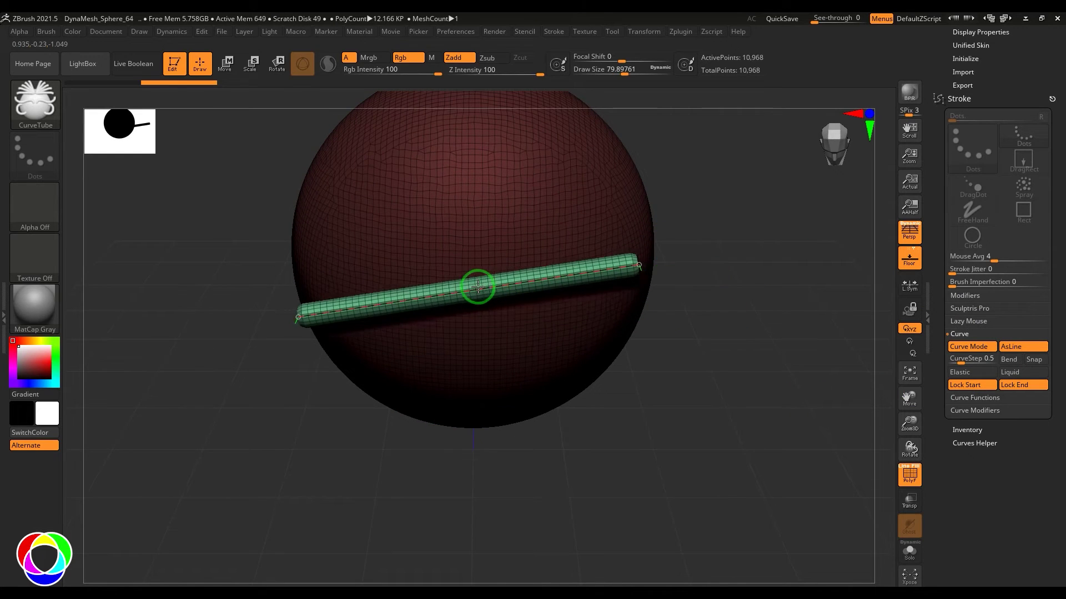
drag(661, 378, 788, 393)
Turn on Snap together with Bend, try pulling the straight tube's middle toward the sphere, and undo the pull
click(1035, 359)
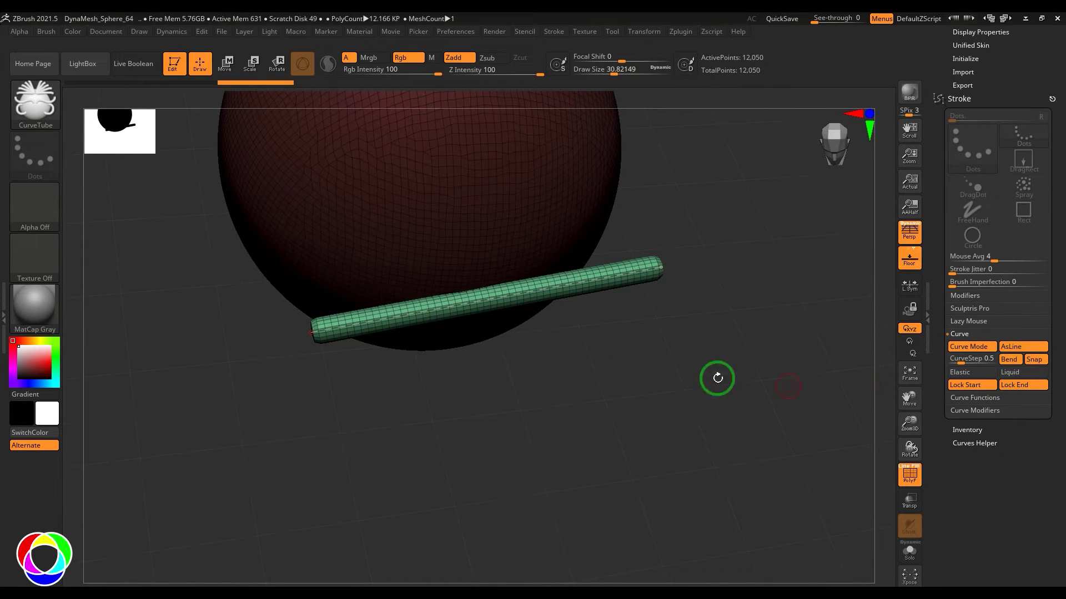
drag(519, 297, 475, 236)
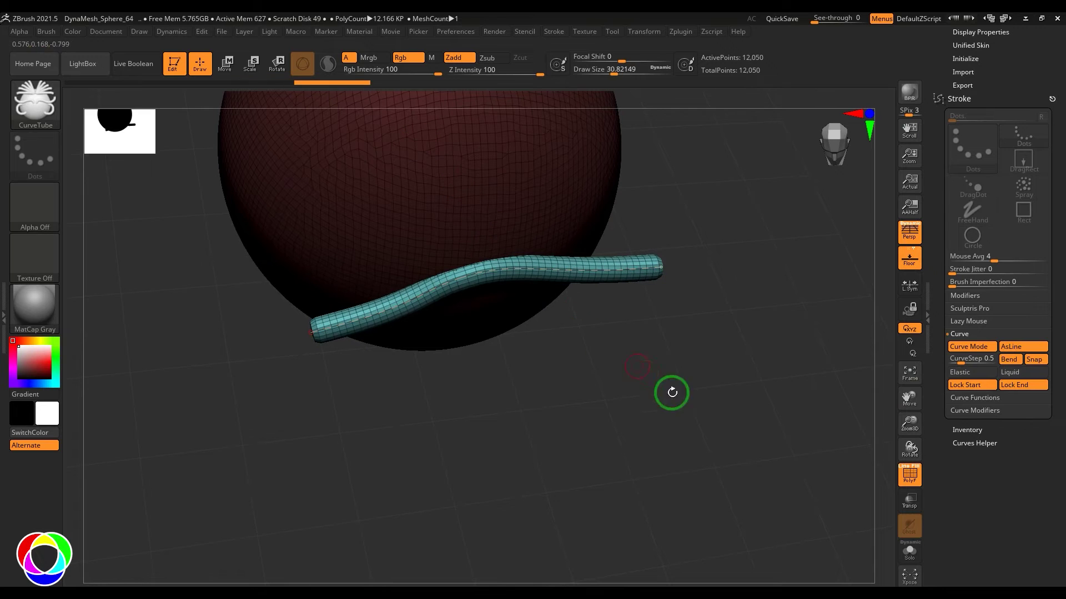
key(ctrl+z)
With Bend off and Snap on, drag the straight tube by its middle onto the sphere's surface
drag(507, 298, 462, 185)
drag(675, 166, 697, 223)
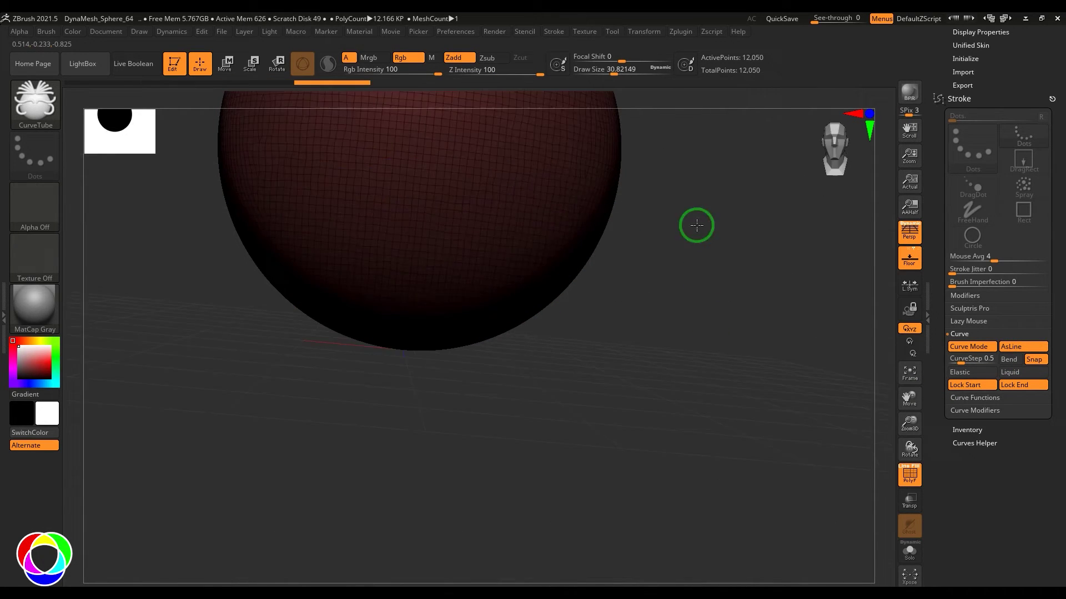
mouse_move(688, 183)
mouse_down()
mouse_move(740, 357)
mouse_move(784, 315)
mouse_move(756, 344)
mouse_move(807, 348)
mouse_move(799, 296)
mouse_move(766, 324)
mouse_move(778, 341)
mouse_up()
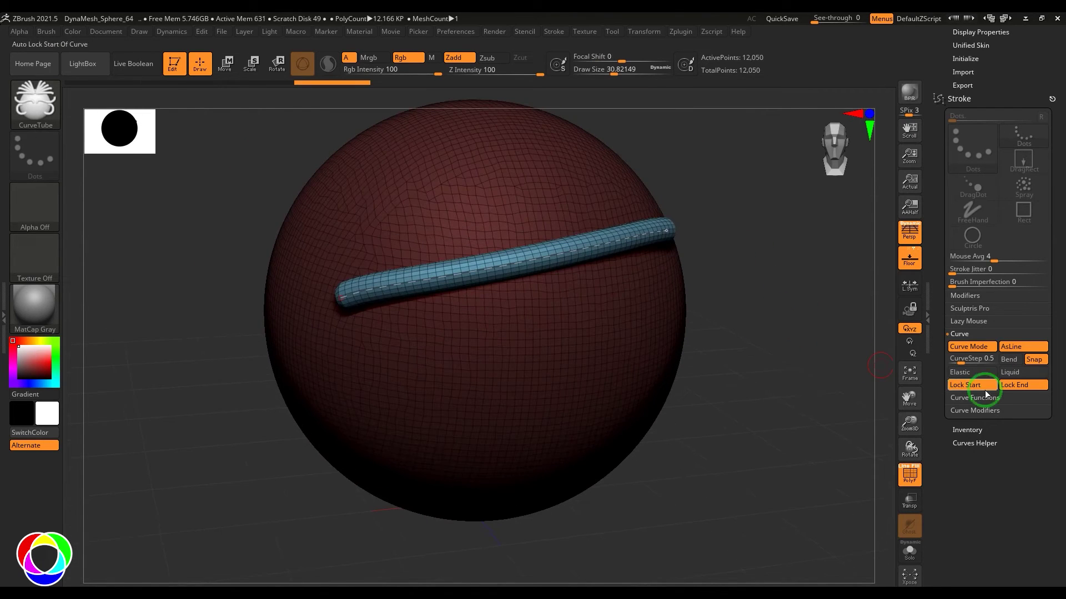
Switch Bend on and Snap off, and pull the tube's middle slightly upward into a small bump
click(974, 410)
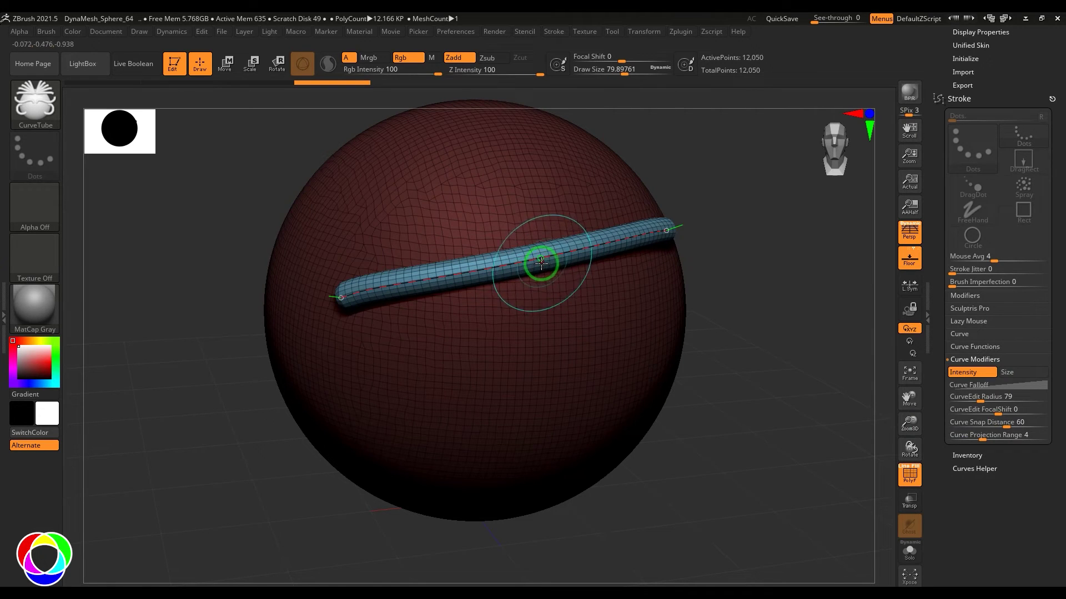
click(987, 347)
click(972, 335)
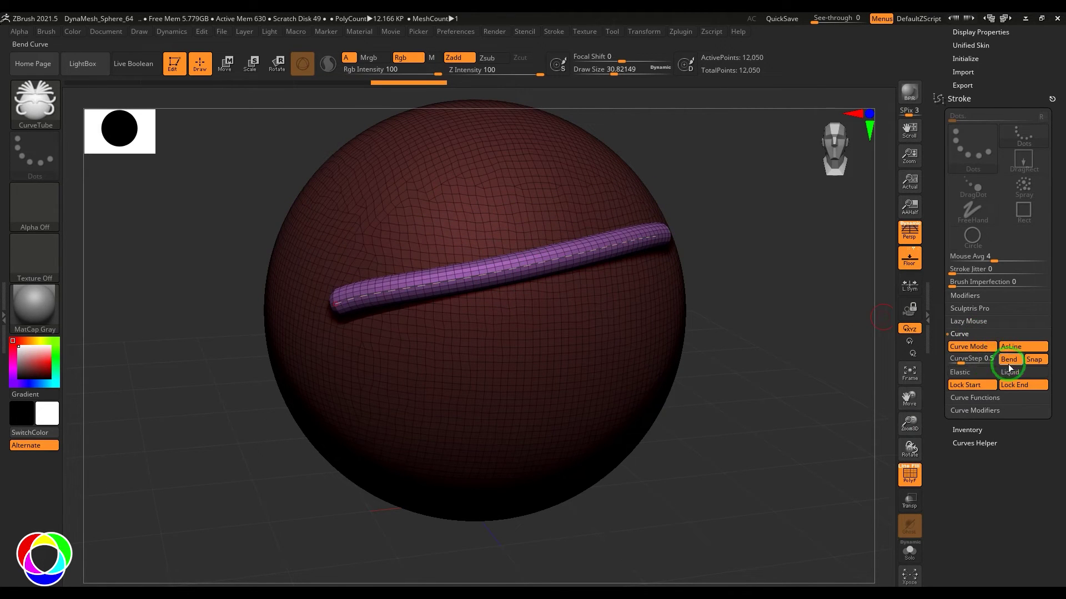
drag(528, 269, 527, 247)
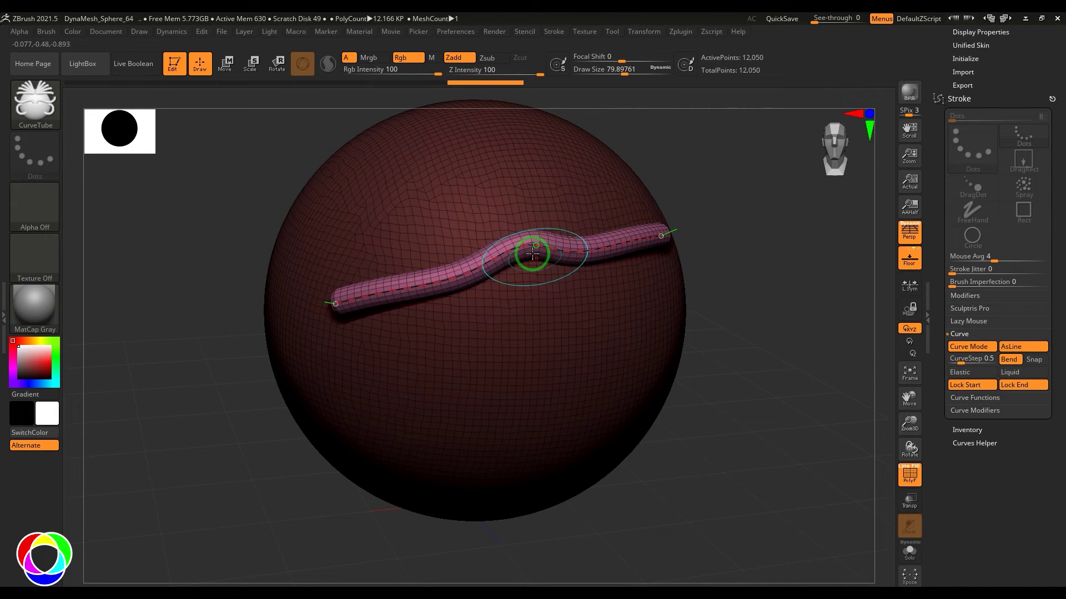
Set the CurveEdit Radius to 170 and try pulling the straightened tube's middle upward, undoing the bends
click(978, 410)
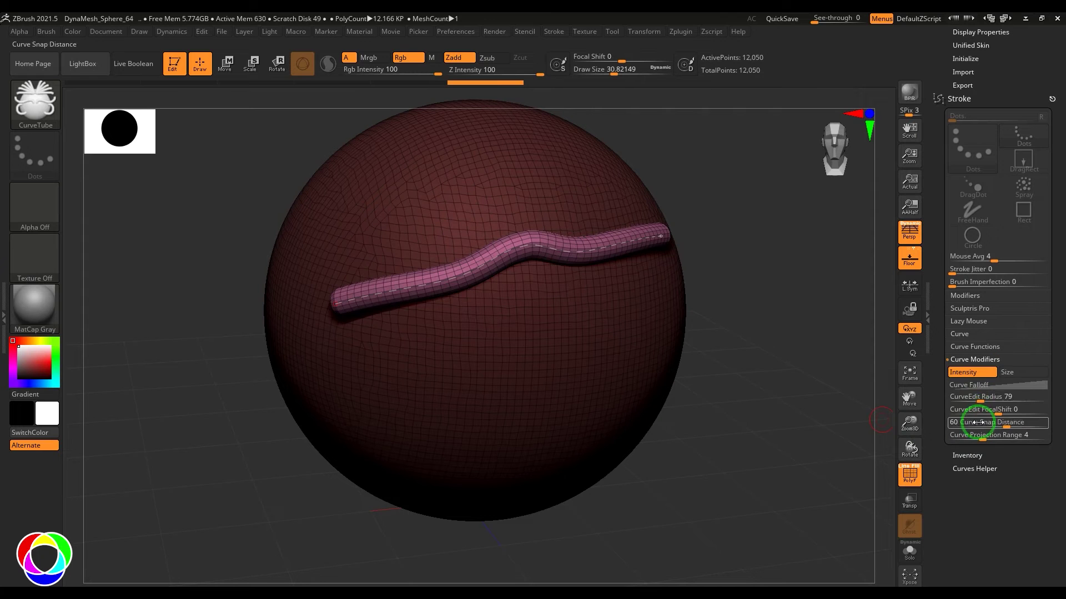
drag(1010, 400, 1014, 400)
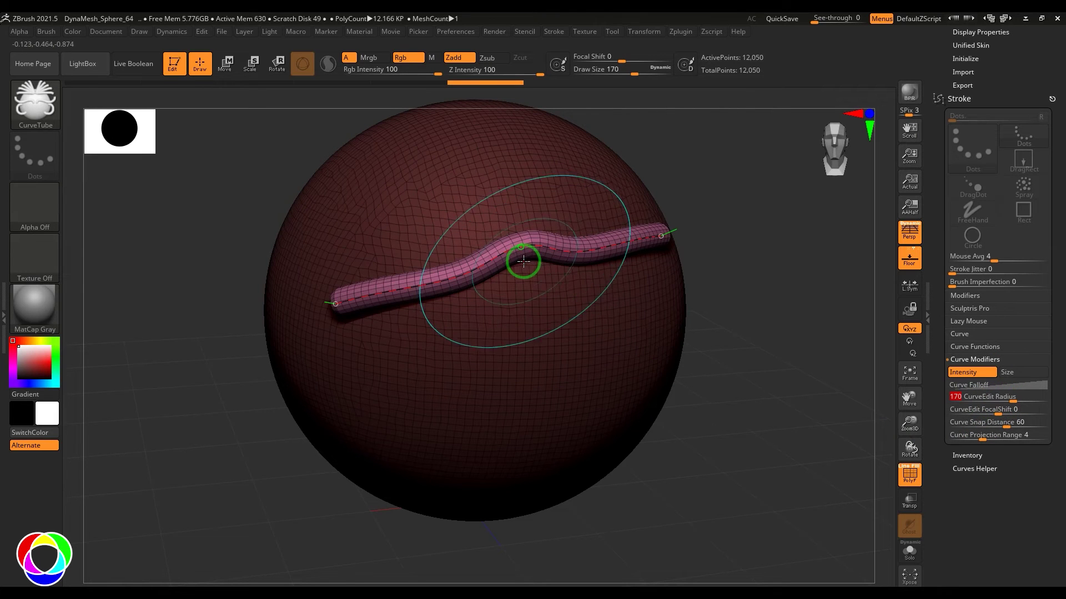
key(ctrl+z)
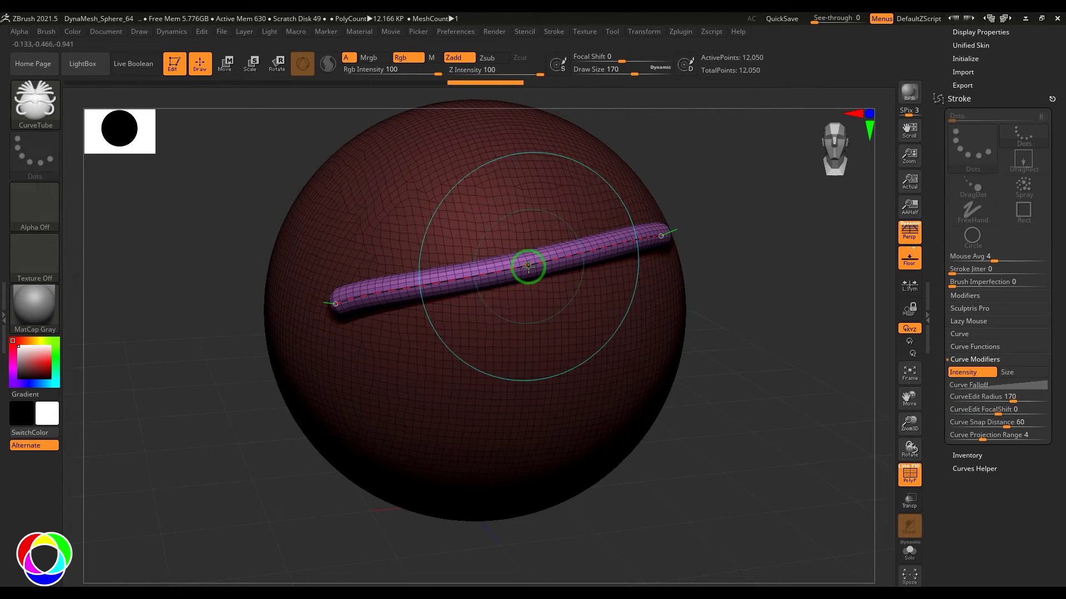
drag(528, 268, 508, 206)
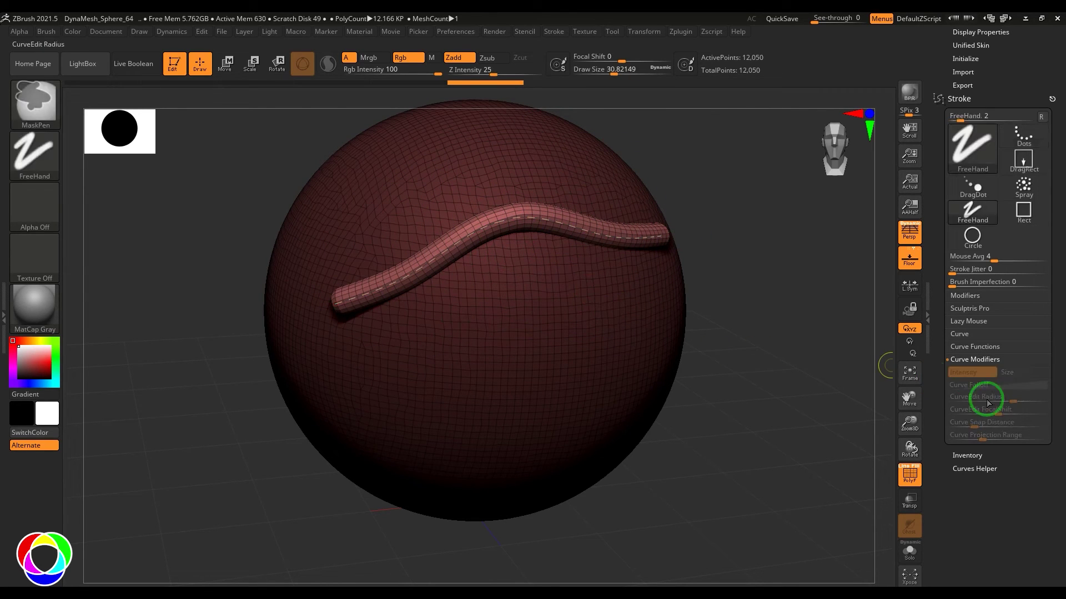
key(ctrl+z)
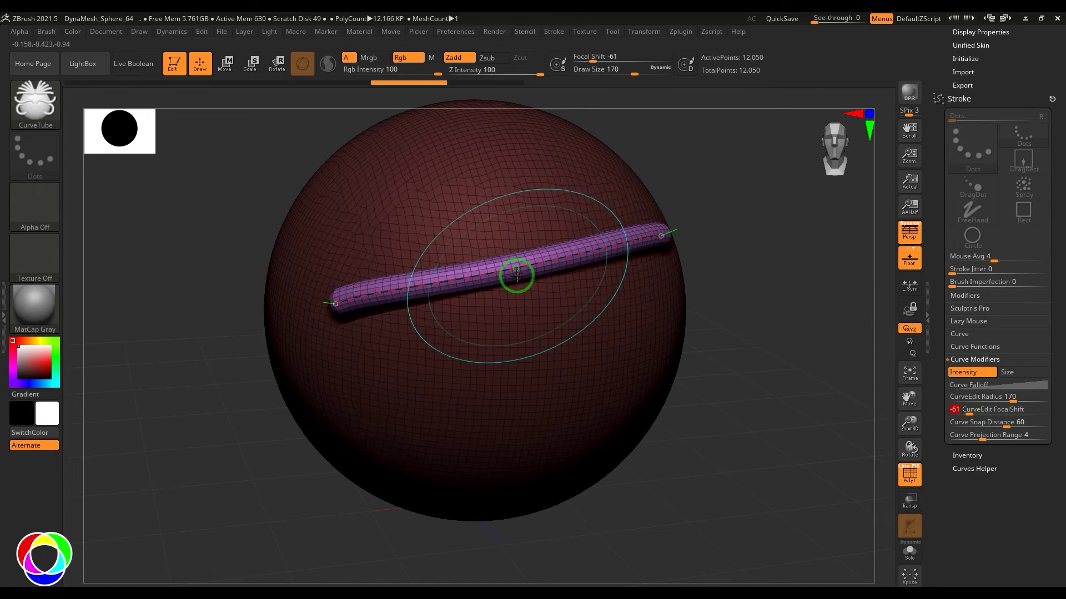
Compare upward pulls on the tube's middle with CurveEdit FocalShift at -61 and at 83, undoing each pull
key(Return)
drag(518, 274, 483, 195)
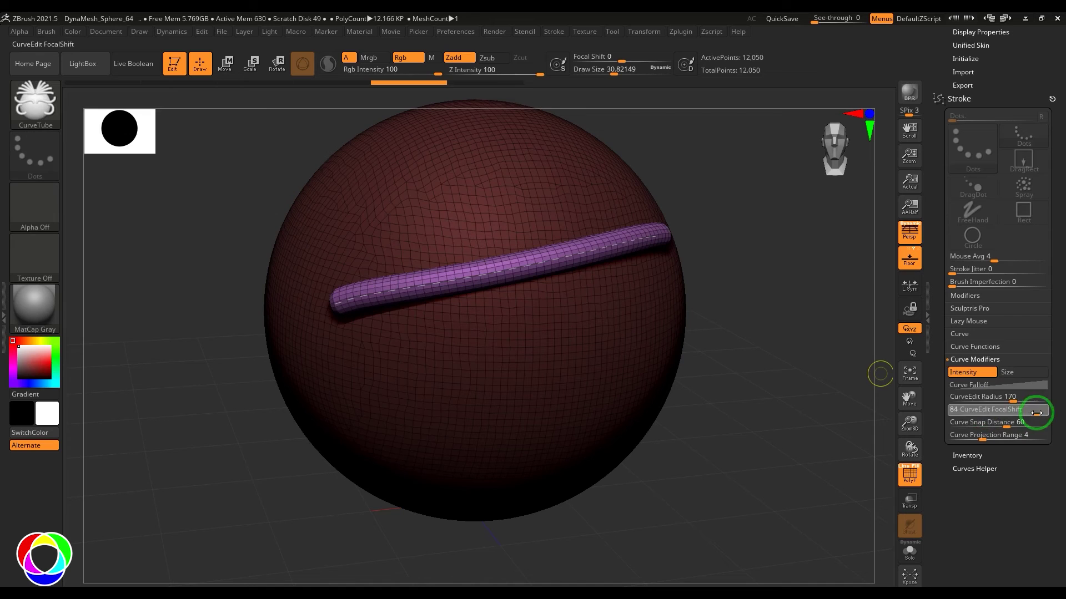
drag(1036, 413, 1034, 413)
mouse_move(523, 251)
mouse_down()
mouse_move(493, 159)
mouse_move(512, 221)
mouse_up()
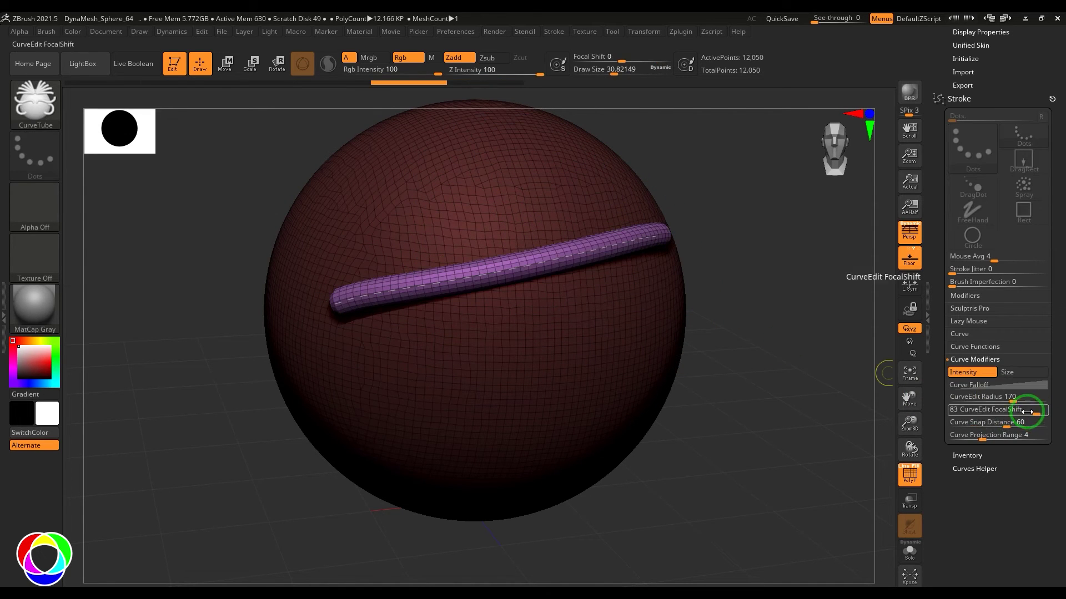
Try an upward pull with CurveEdit FocalShift at -57, undo it, and reset the FocalShift to 0
drag(1023, 410, 969, 420)
drag(522, 259, 505, 205)
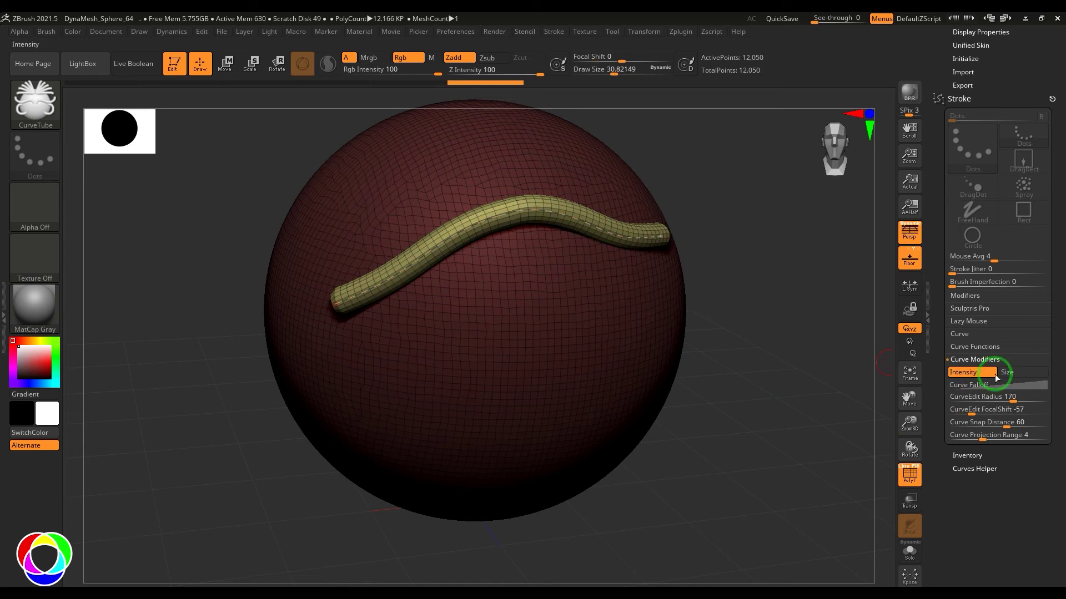
key(ctrl+z)
drag(1001, 409, 1001, 409)
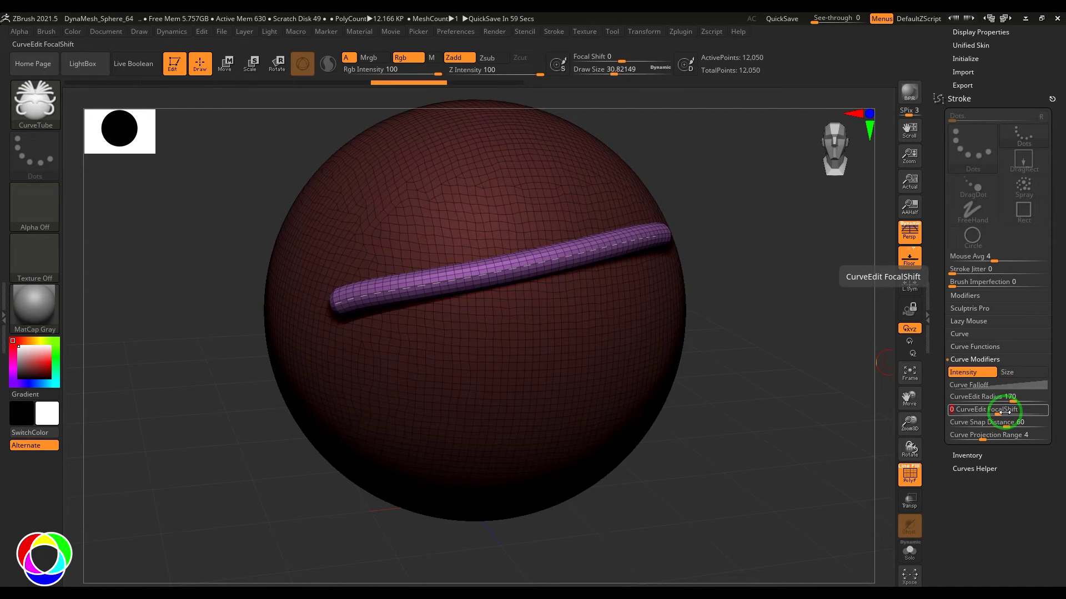
With the Size curve modifier on and AsLine off, draw a tapered S-shaped tube on the sphere below the straight one
click(1010, 373)
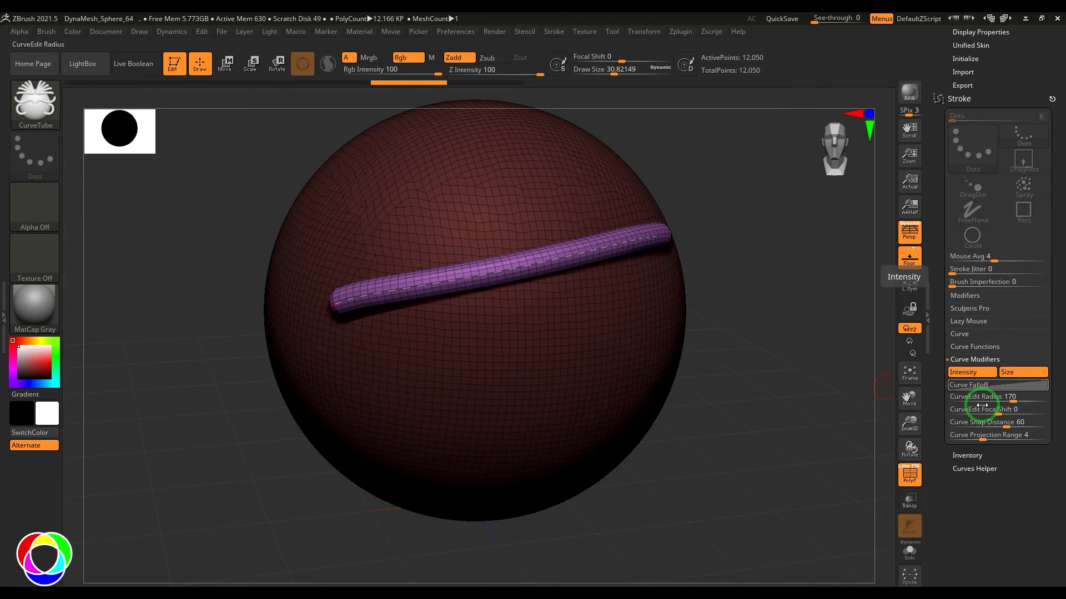
drag(704, 442, 855, 351)
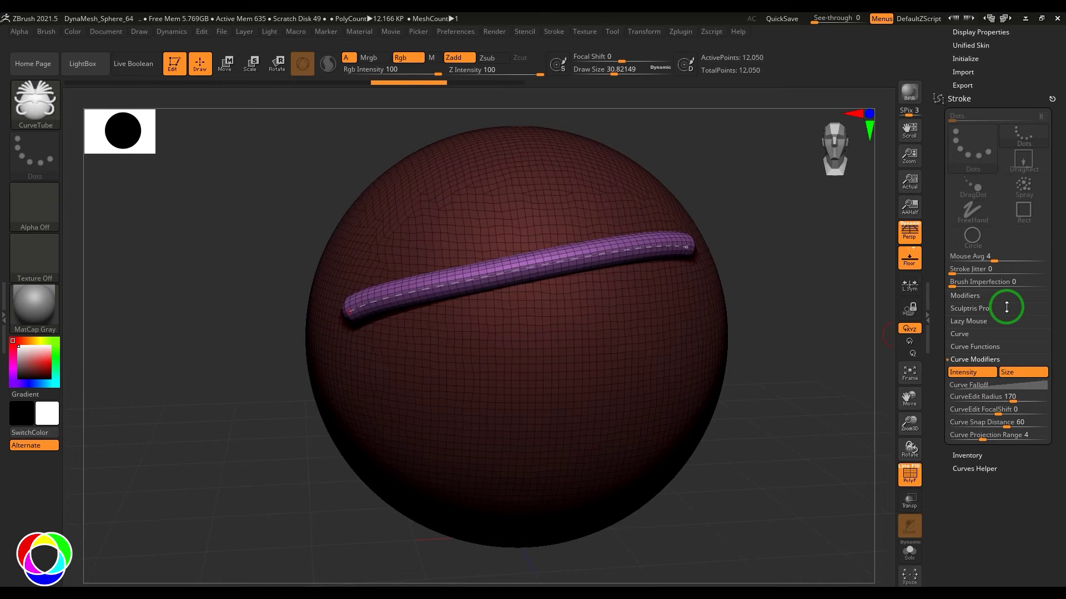
click(982, 334)
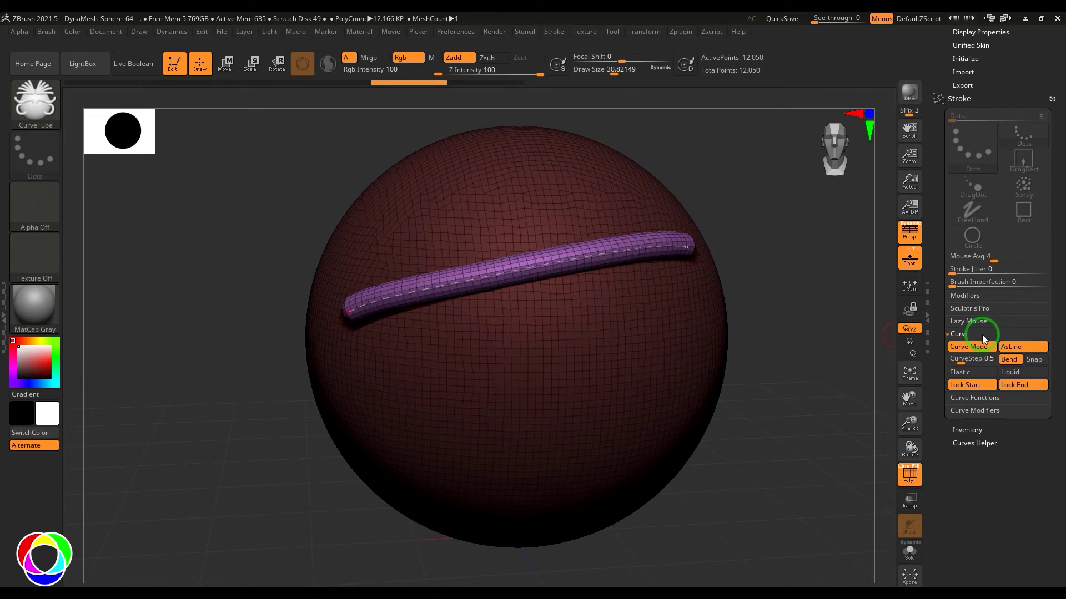
click(1018, 347)
drag(733, 462, 566, 398)
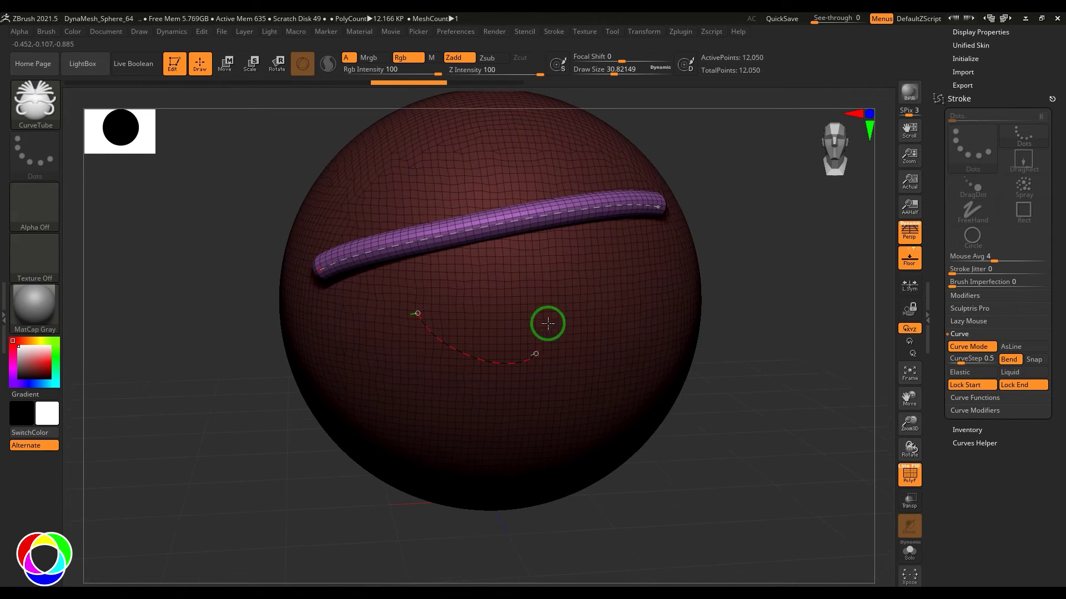
drag(548, 323, 678, 373)
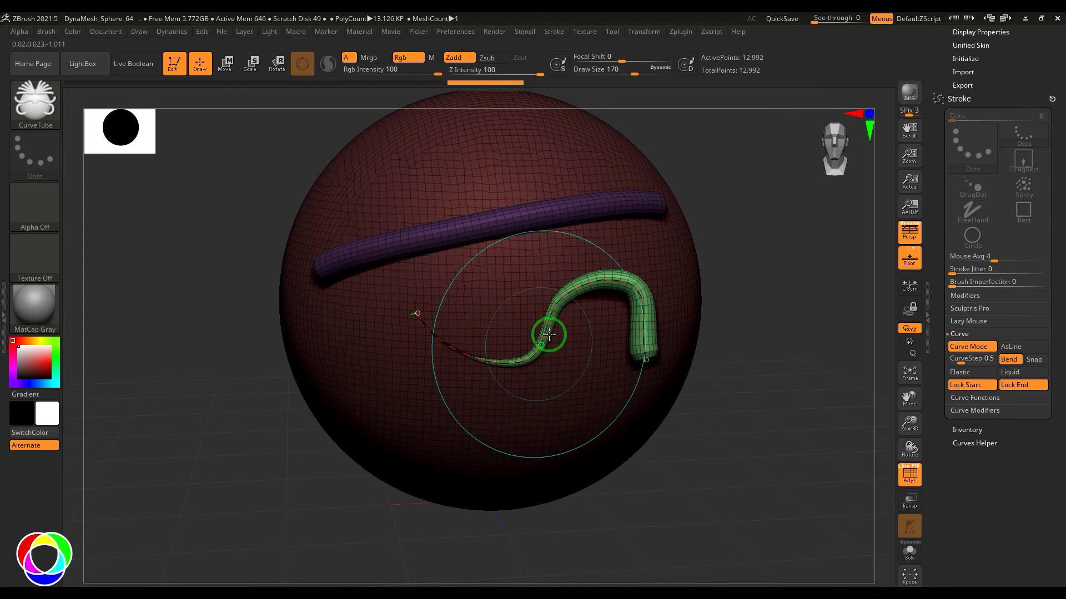
Flip the Curve Falloff horizontally in the Curve Modifiers and draw an S-shaped tube that tapers towards its opposite end below the previous one
click(1004, 413)
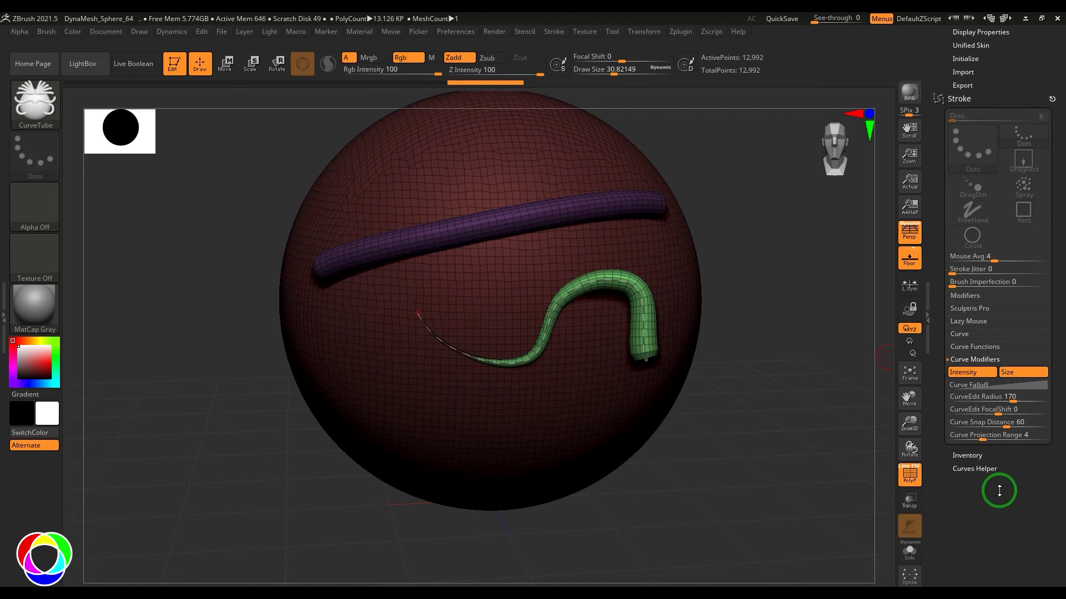
click(963, 477)
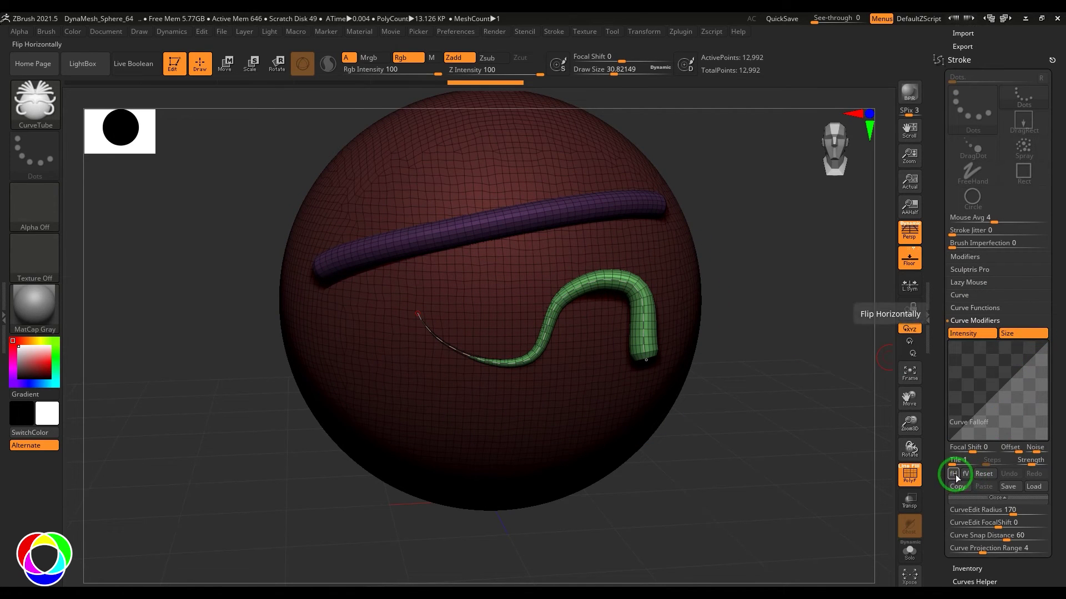
drag(565, 399, 635, 439)
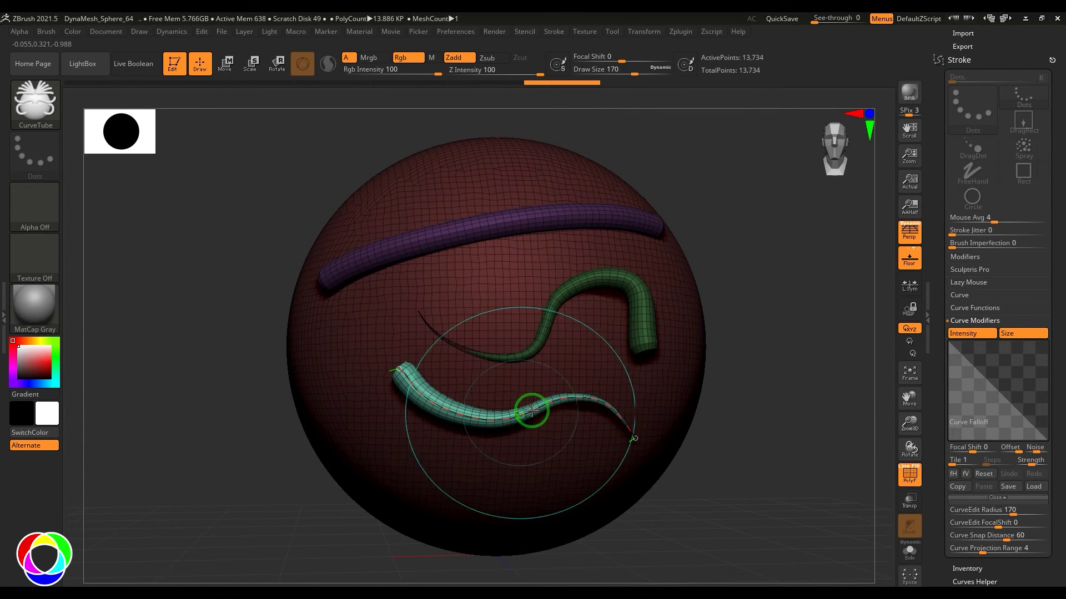
Bend the Curve Falloff graph upward with a point near its middle and draw another wavy tapered tube low on the sphere
drag(976, 372, 1000, 360)
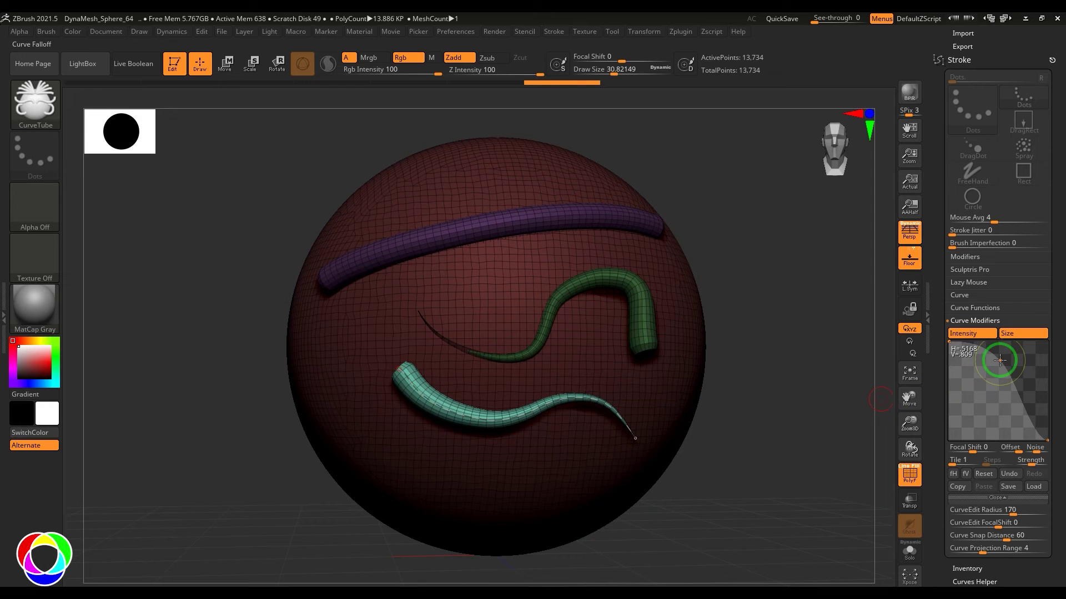
drag(752, 456, 421, 392)
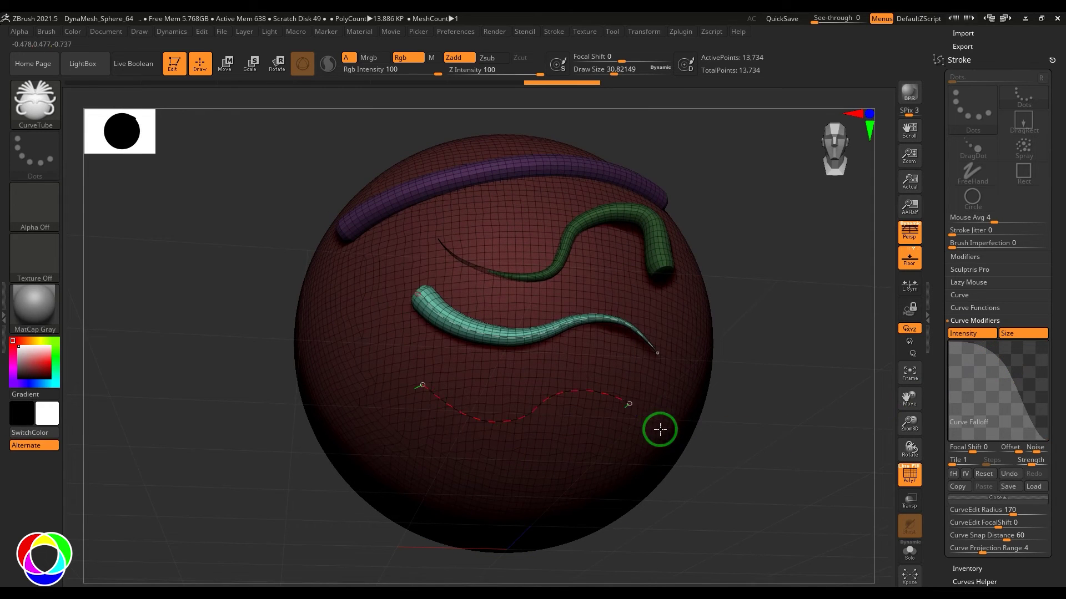
drag(659, 429, 666, 457)
mouse_move(757, 431)
mouse_down()
mouse_move(773, 481)
mouse_move(787, 424)
mouse_move(776, 417)
mouse_up()
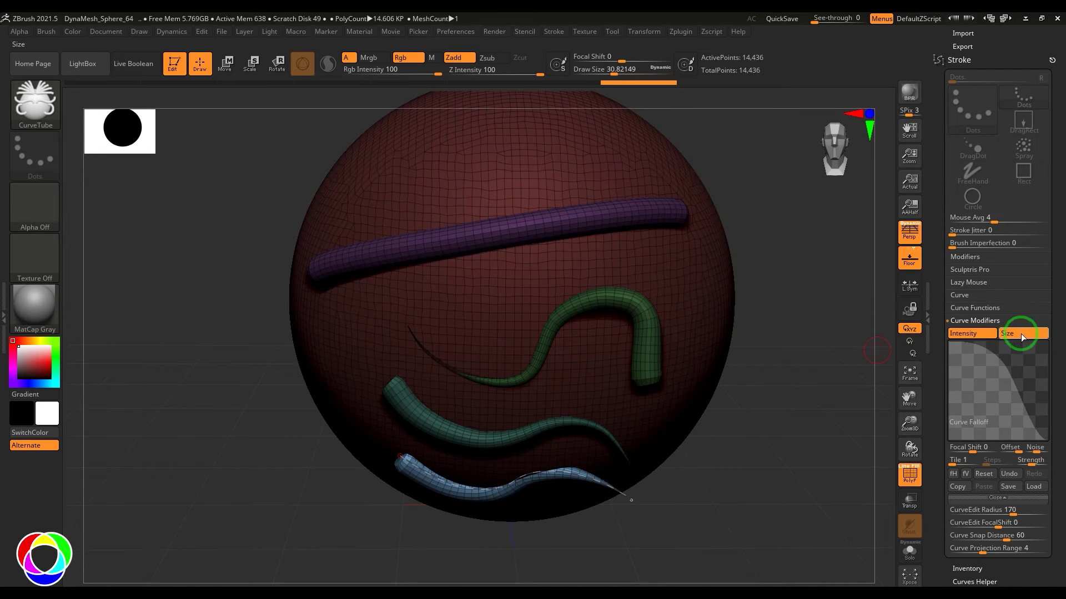
Turn off the Size modifier and the PolyFrame display, and draw three uniform tubes below the straight one and on the sphere's side
drag(645, 257, 646, 257)
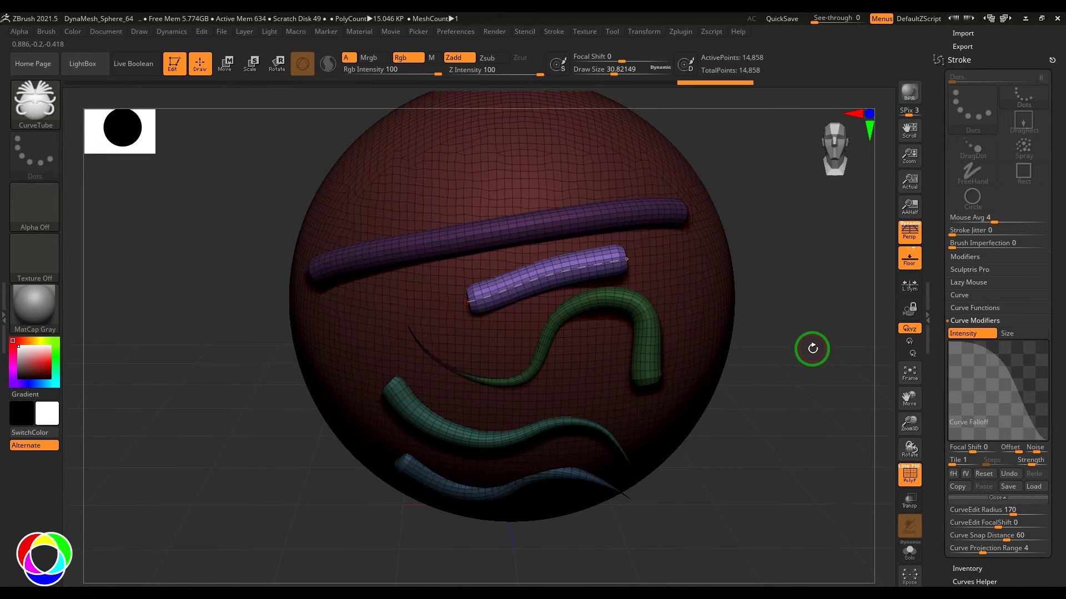
key(shift+f)
drag(789, 359, 701, 385)
drag(492, 332, 598, 278)
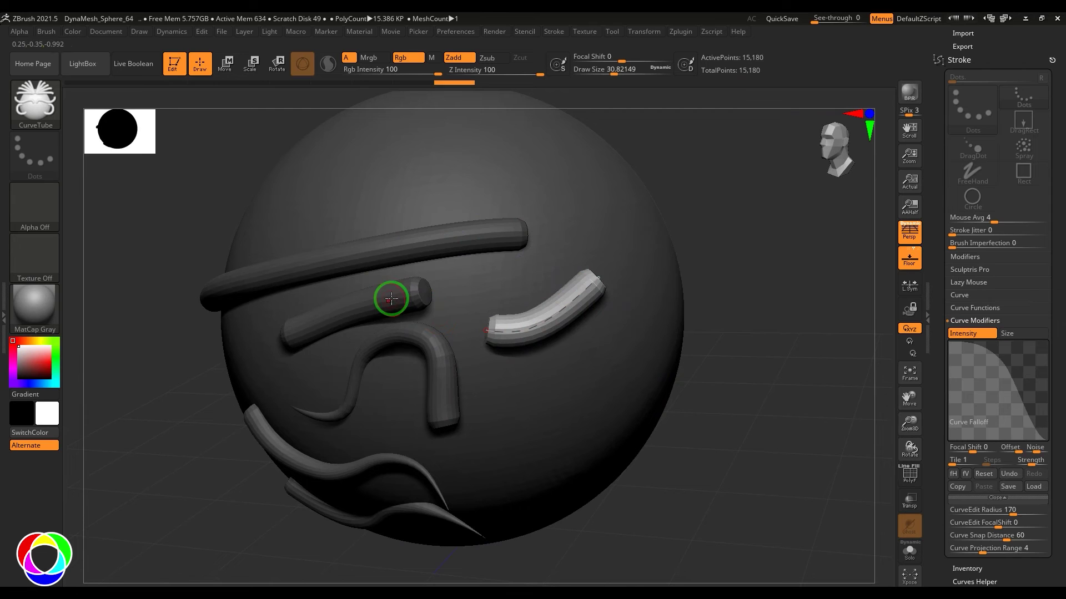
drag(632, 344, 628, 349)
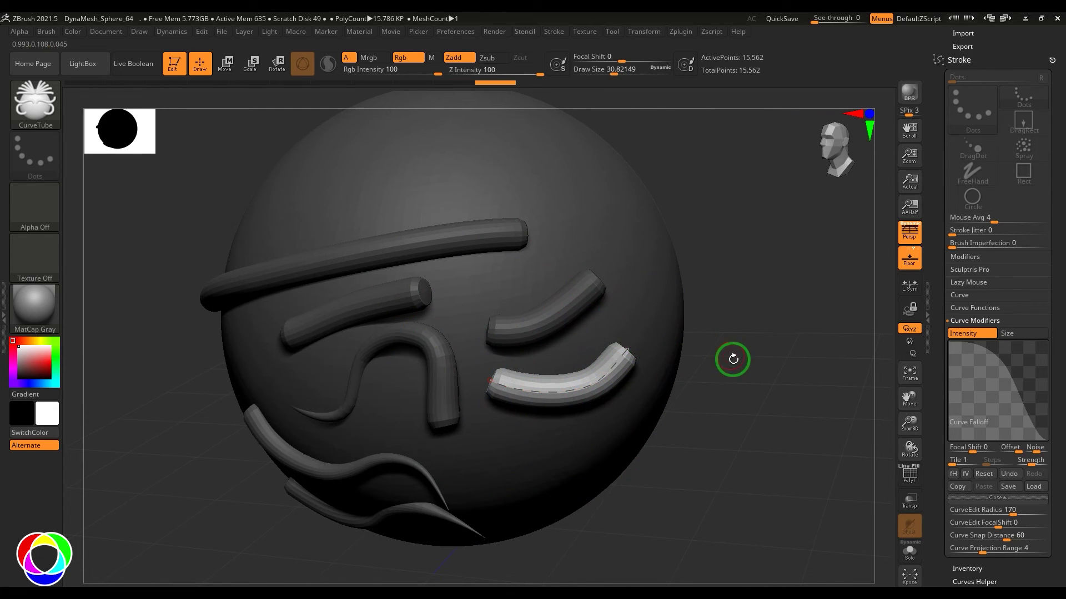
Draw another curved tube below the two side tubes, try rebuilding it at a larger Draw Size of about 104, and undo the enlargement
drag(733, 359, 682, 377)
mouse_move(604, 447)
mouse_down()
mouse_move(716, 389)
mouse_move(677, 367)
mouse_move(688, 364)
mouse_up()
key(s)
click(626, 440)
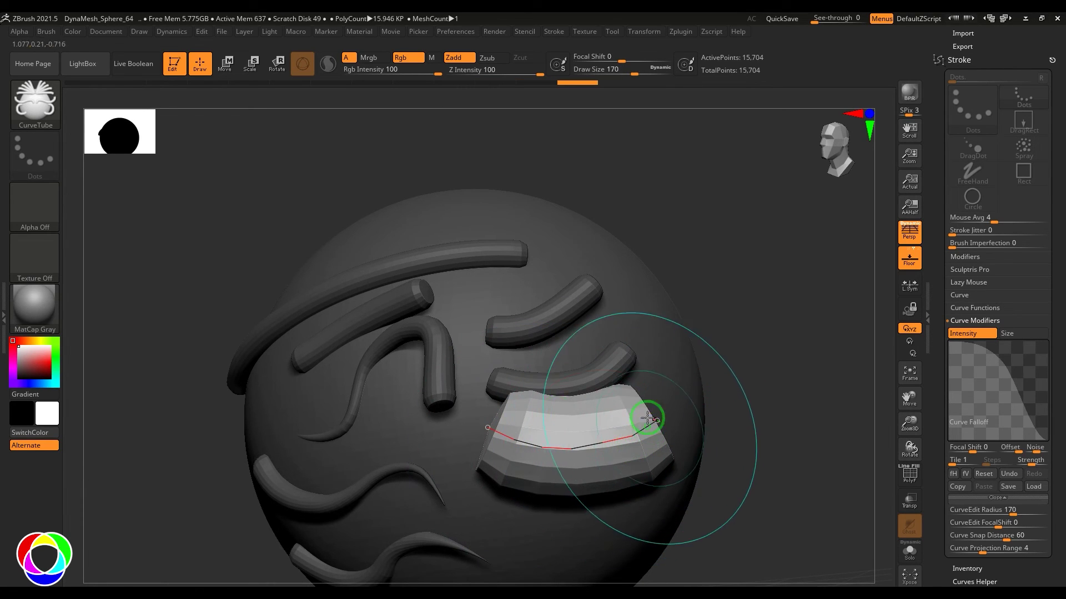
key(bracketleft)
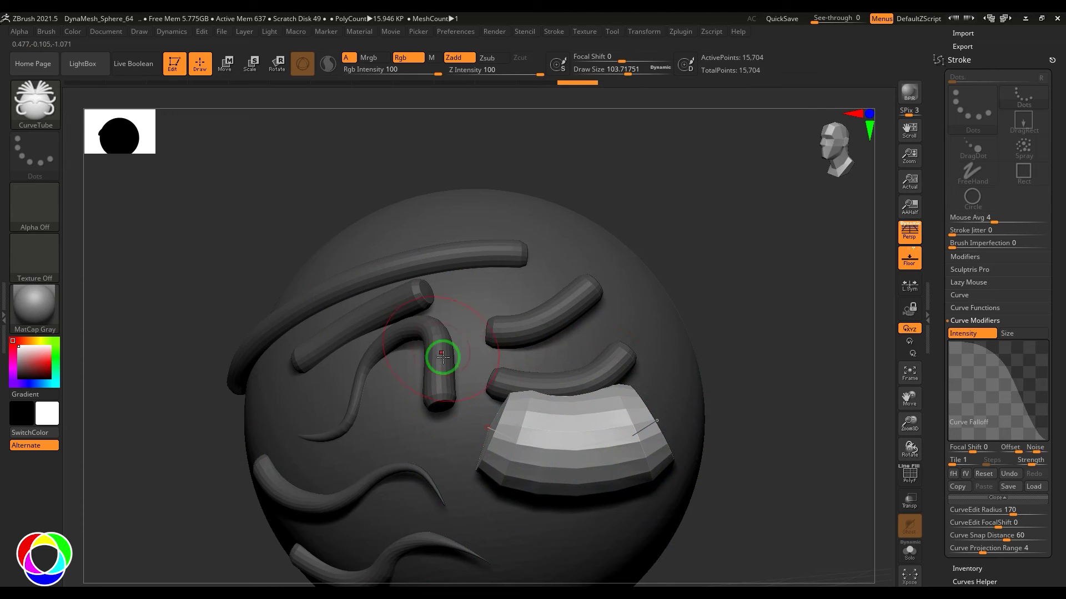
mouse_move(764, 317)
mouse_down()
mouse_move(773, 333)
mouse_move(780, 326)
mouse_up()
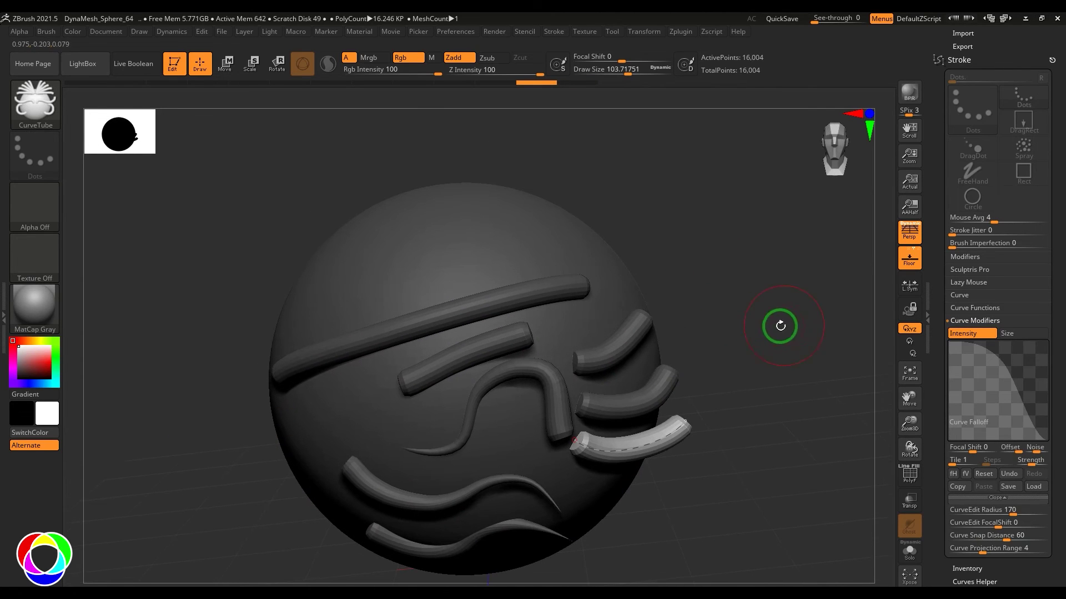
Replace the scene with a fresh DynaMesh_Sphere_64 project from the project library
click(89, 67)
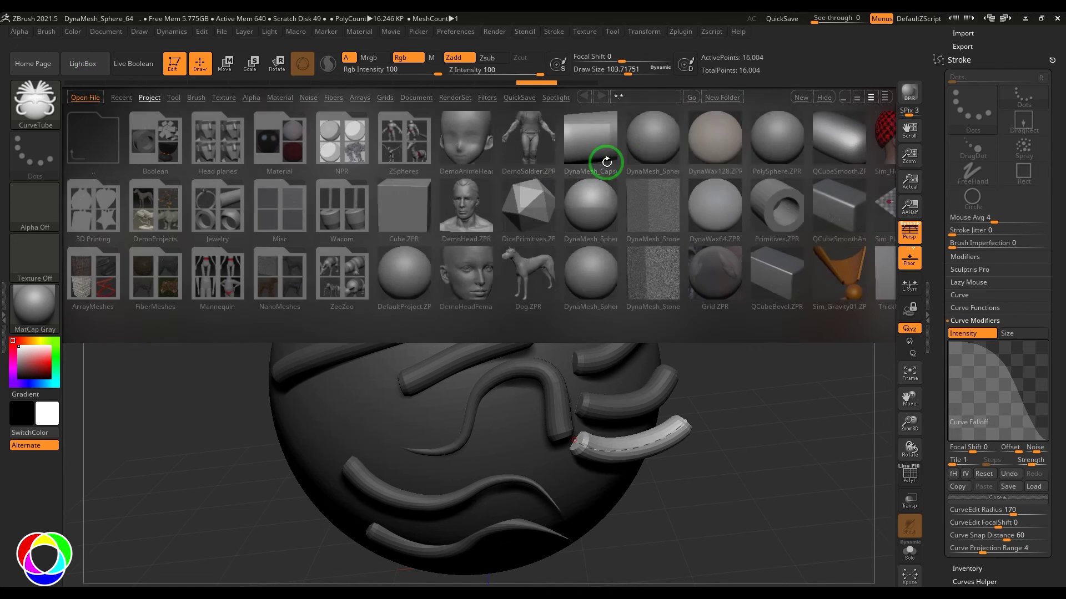
double_click(653, 139)
click(580, 342)
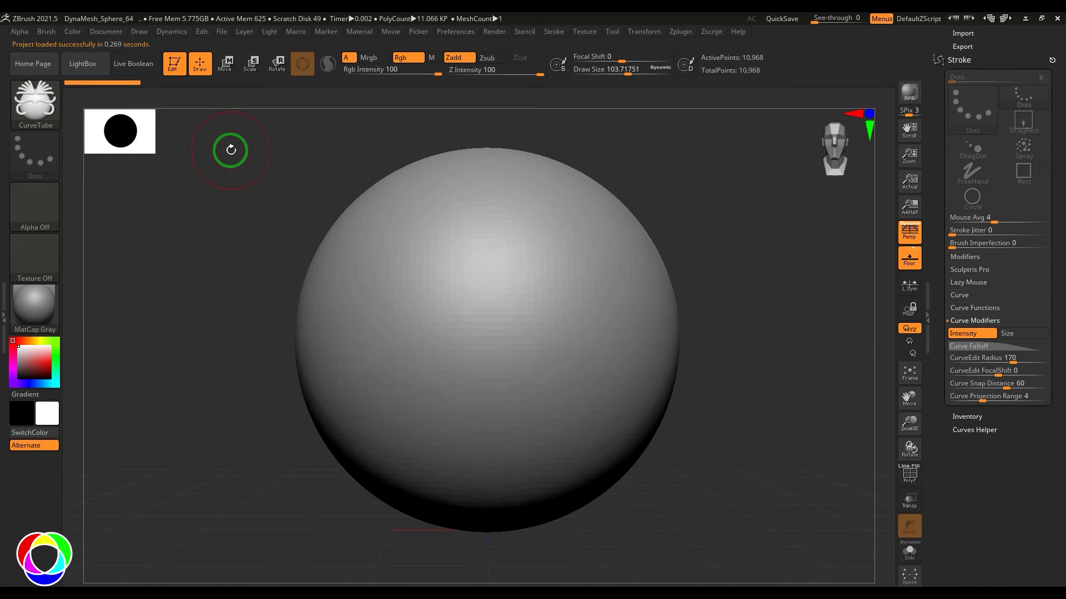
Choose the CurveMultiTube brush and set its Draw Size to about 43
click(45, 111)
click(47, 116)
click(48, 118)
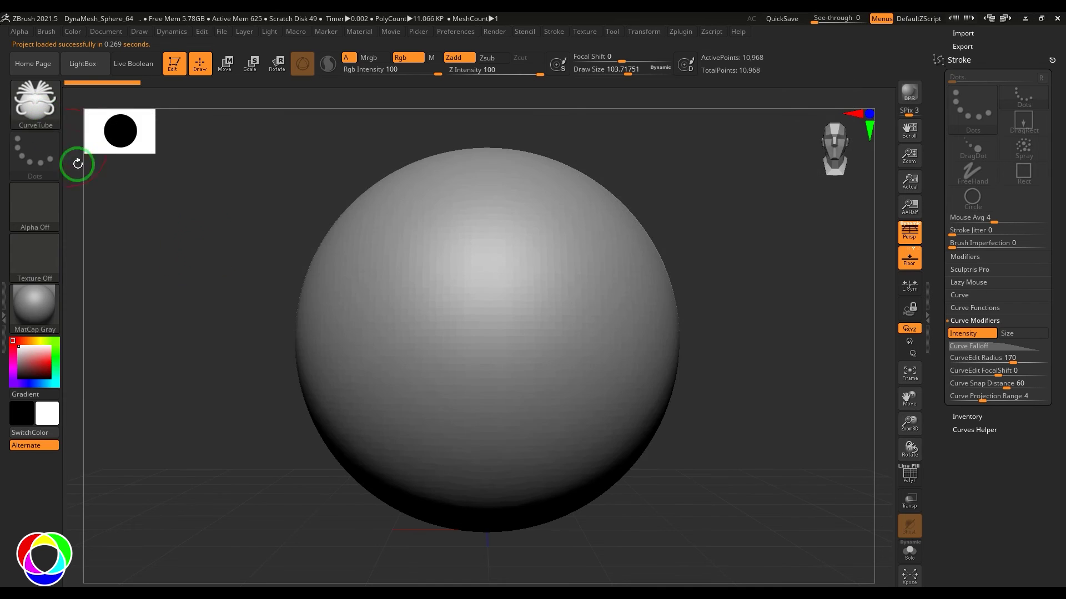
click(33, 92)
click(236, 143)
click(200, 212)
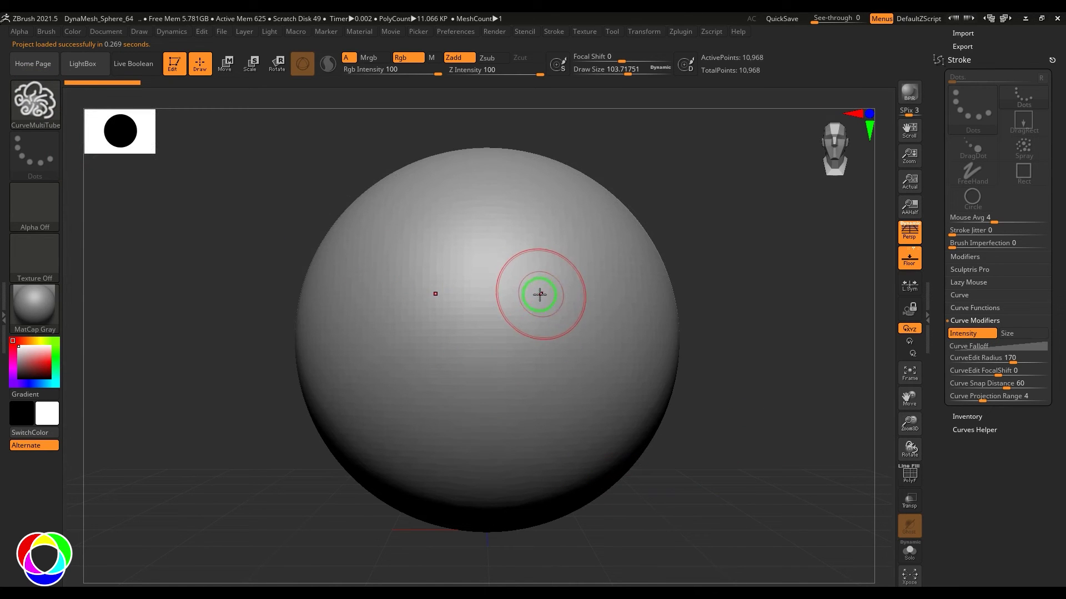
key(s)
drag(529, 289, 517, 276)
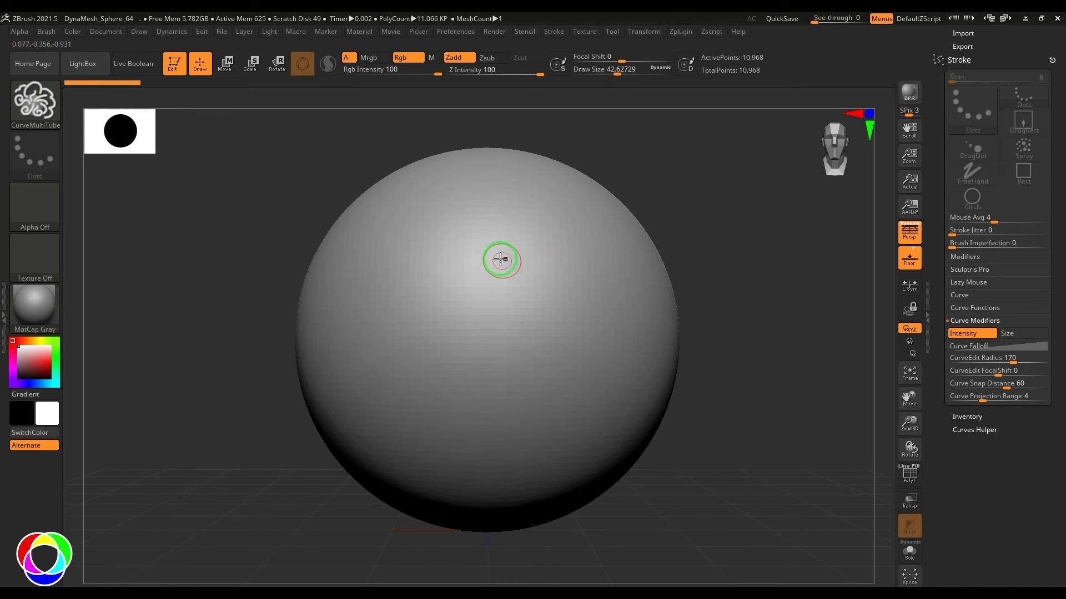
Draw three stacked wavy tubes running off the sphere's side and a fourth S-shaped one across its opposite upper side
drag(722, 235, 721, 235)
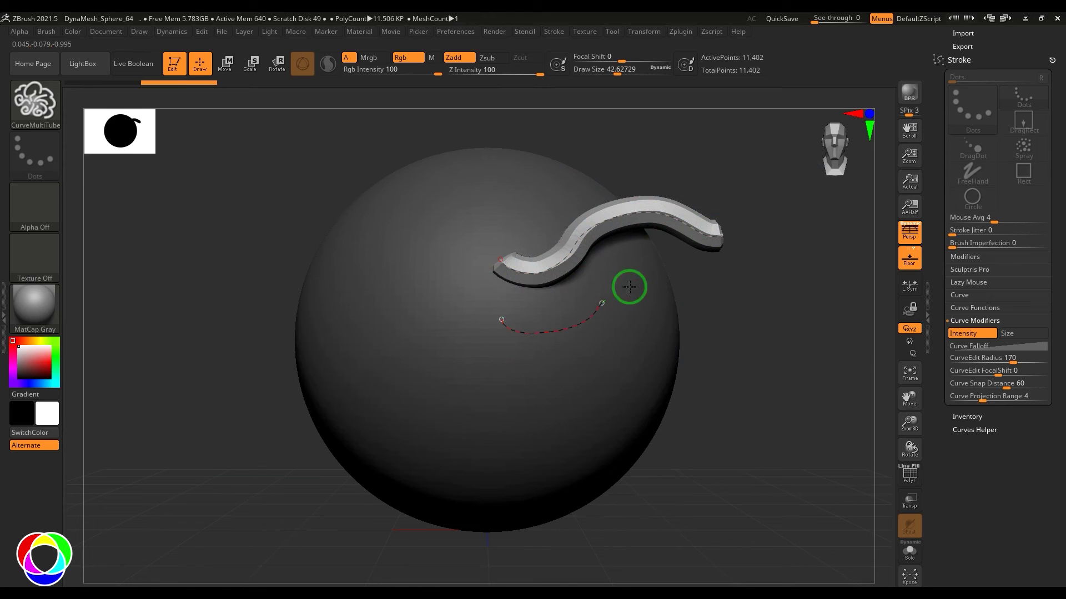
drag(629, 287, 750, 326)
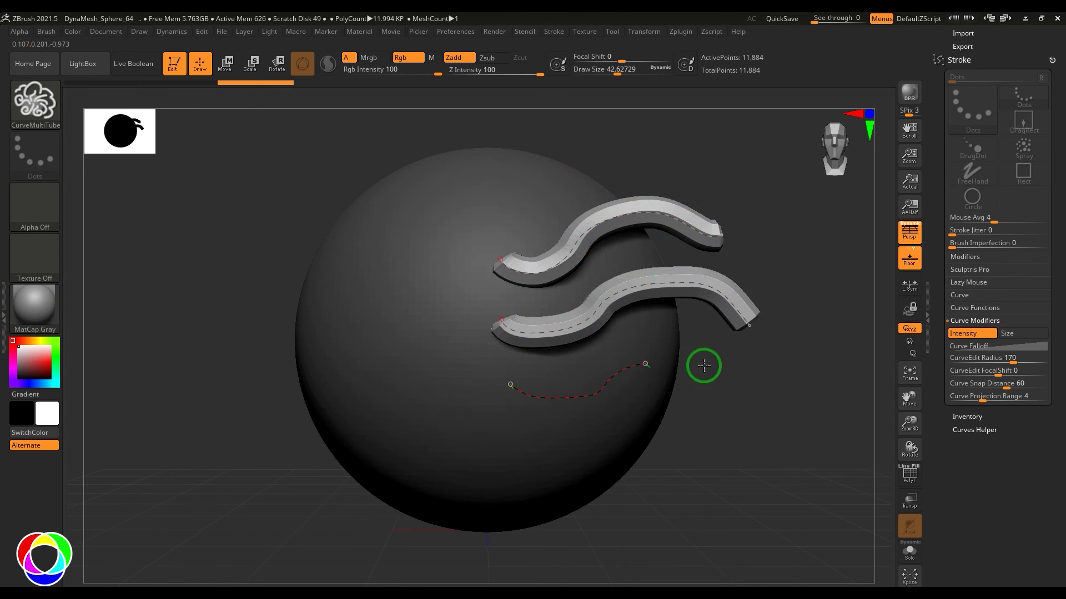
drag(704, 365, 734, 406)
mouse_move(371, 310)
mouse_down()
mouse_move(409, 307)
mouse_move(523, 173)
mouse_up()
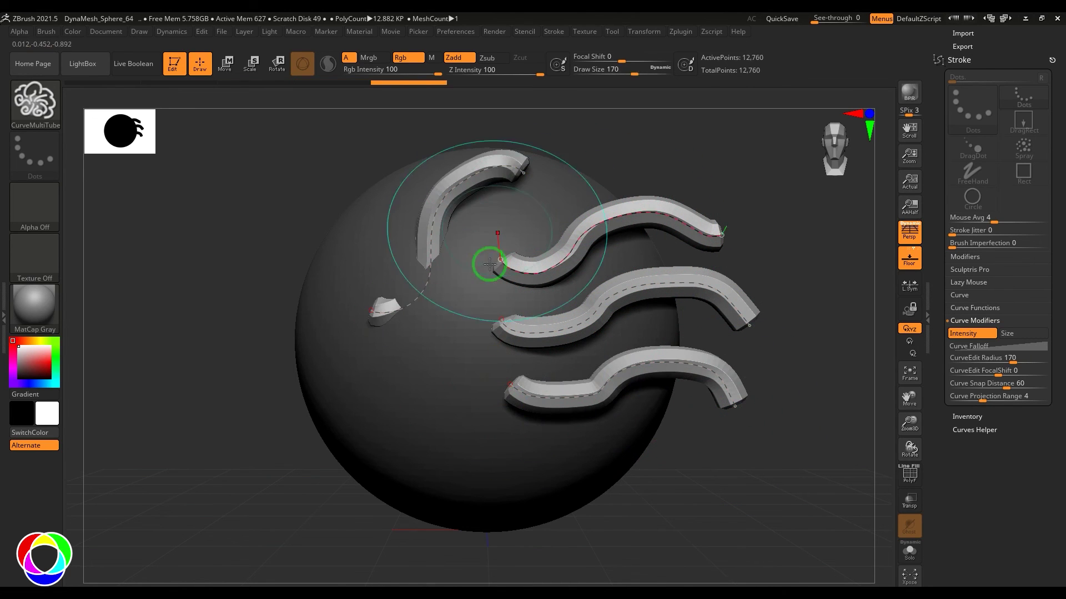
Reduce the Draw Size to about 20 and update all four tubes to the thinner size
key(s)
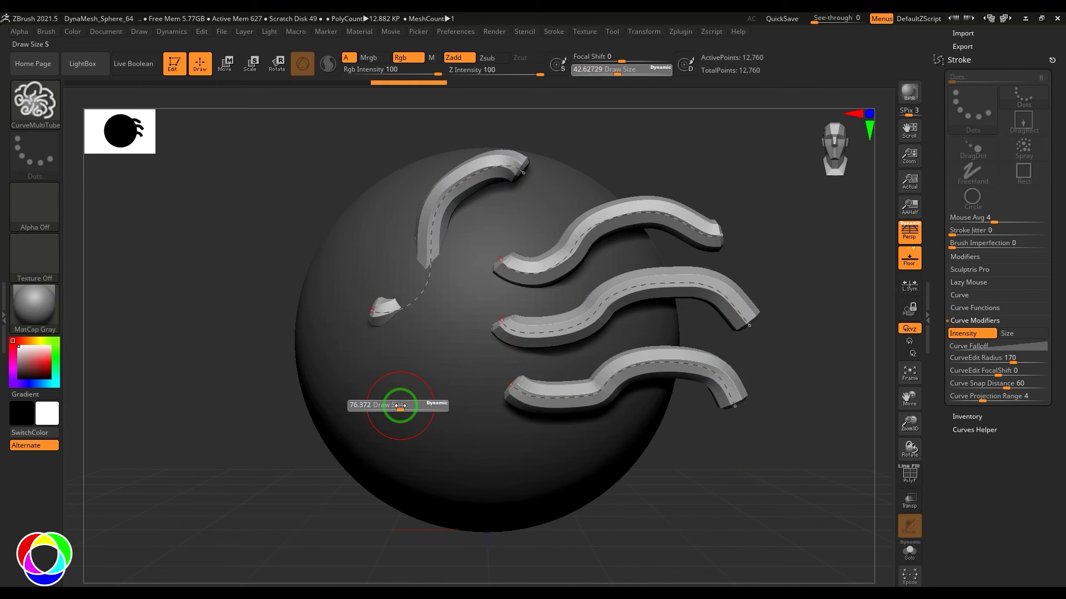
drag(392, 409, 382, 411)
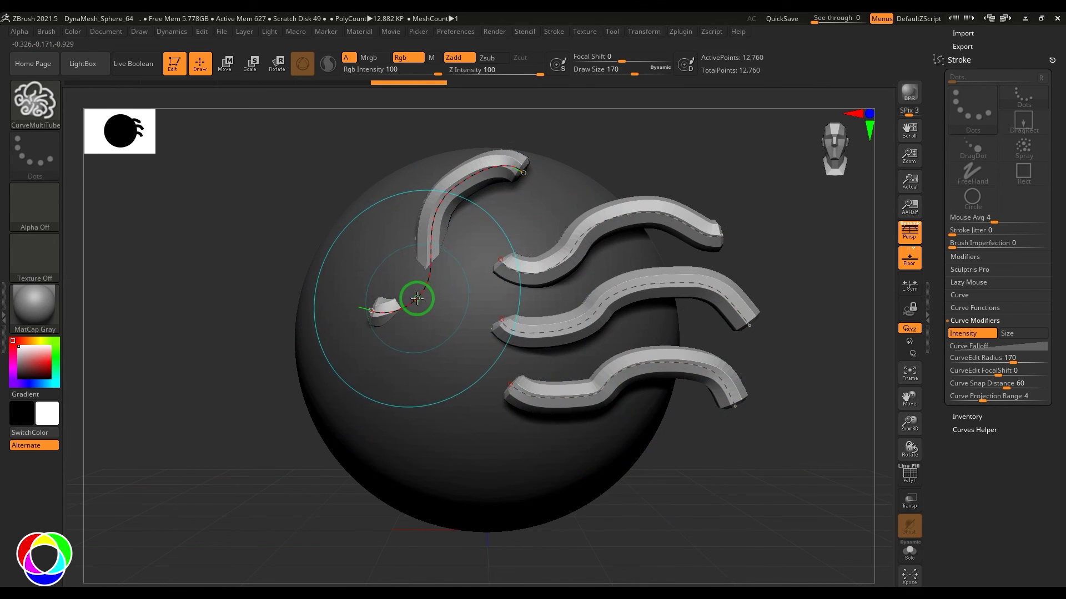
click(430, 269)
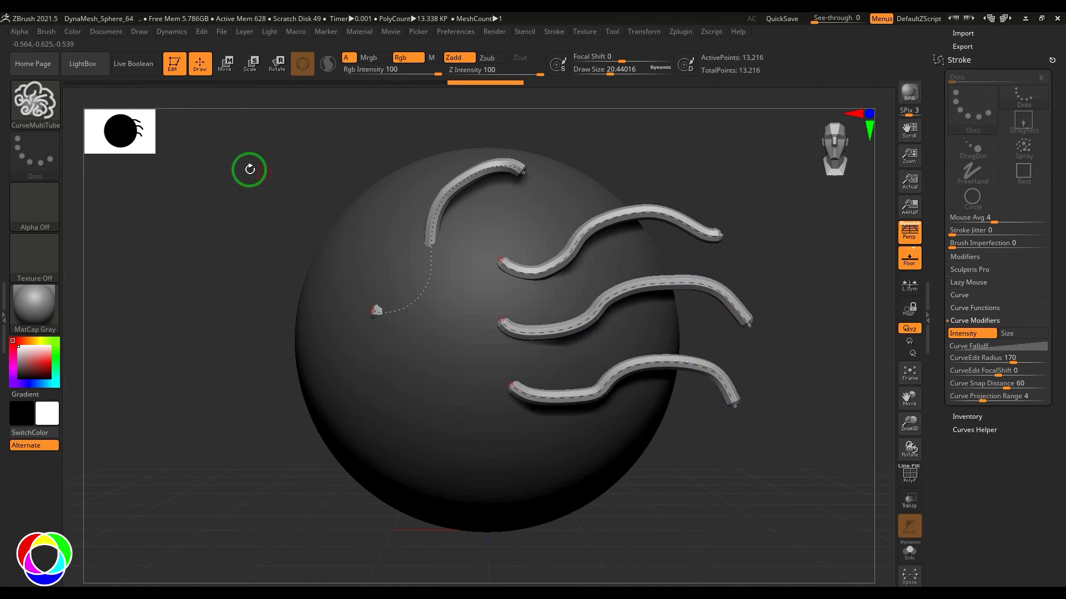
Discard the multi-tube scene by loading a clean DynaMesh sphere project again
click(86, 74)
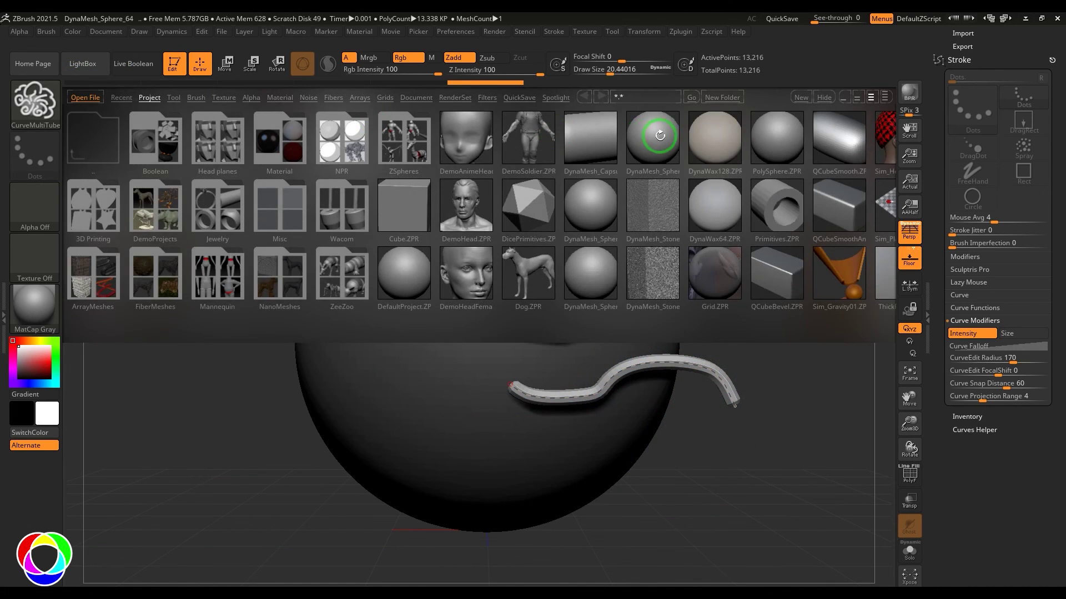
double_click(658, 205)
click(571, 341)
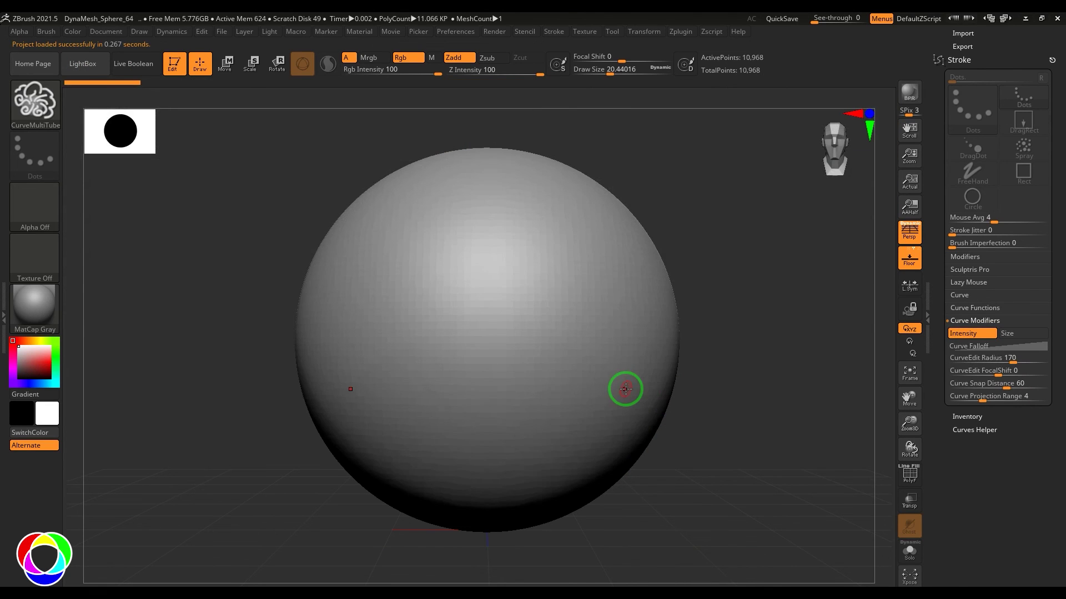
Choose the CurveTubeSnap brush and draw a long S-shaped tube across the middle of the sphere
click(44, 113)
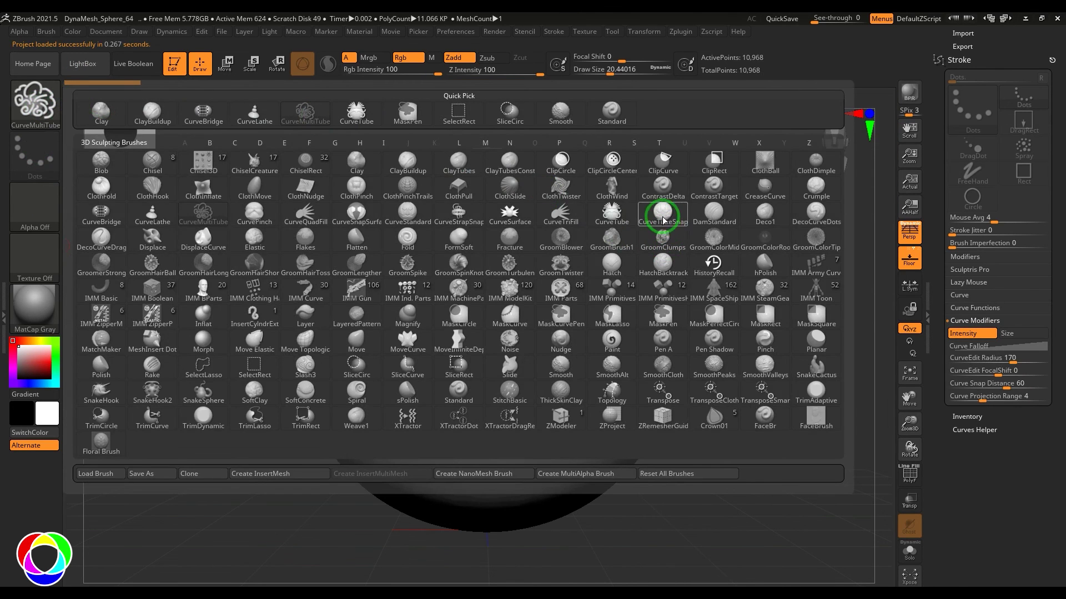
click(664, 220)
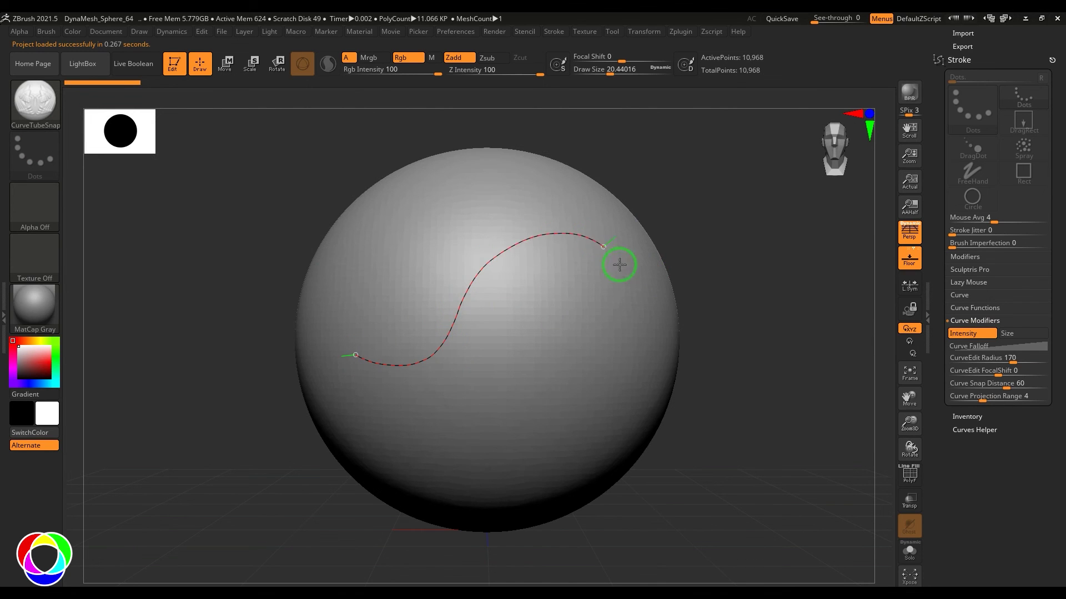
drag(619, 265, 630, 277)
mouse_move(797, 270)
mouse_down()
mouse_move(805, 309)
mouse_move(825, 322)
mouse_move(797, 299)
mouse_move(801, 260)
mouse_up()
Switch to the CurveTube brush and draw a wavy tube from the sphere's lower front out past its edge for comparison
click(30, 111)
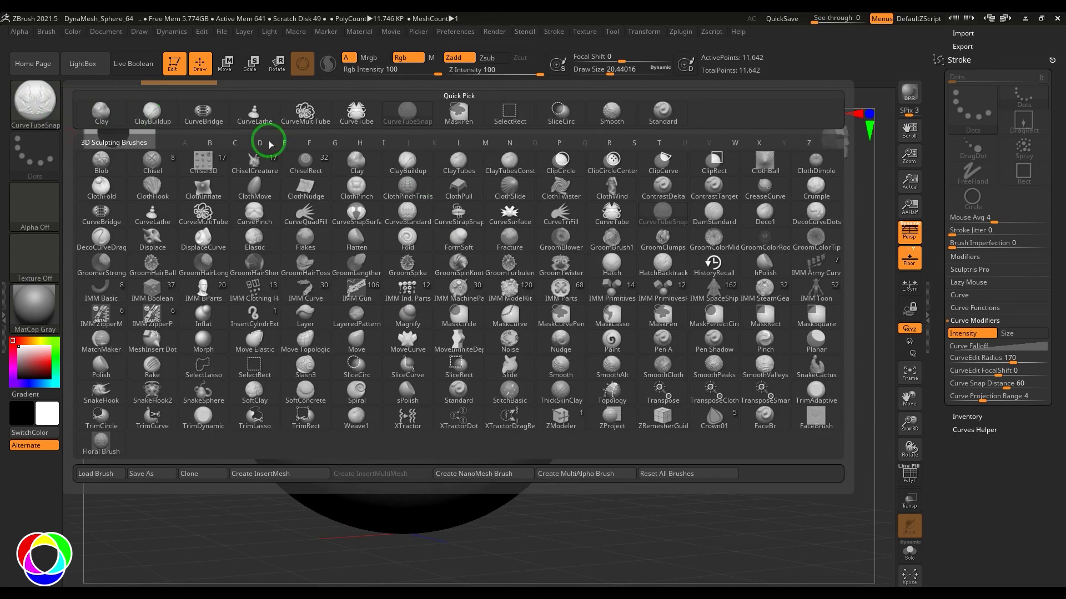
click(592, 233)
drag(711, 440, 781, 393)
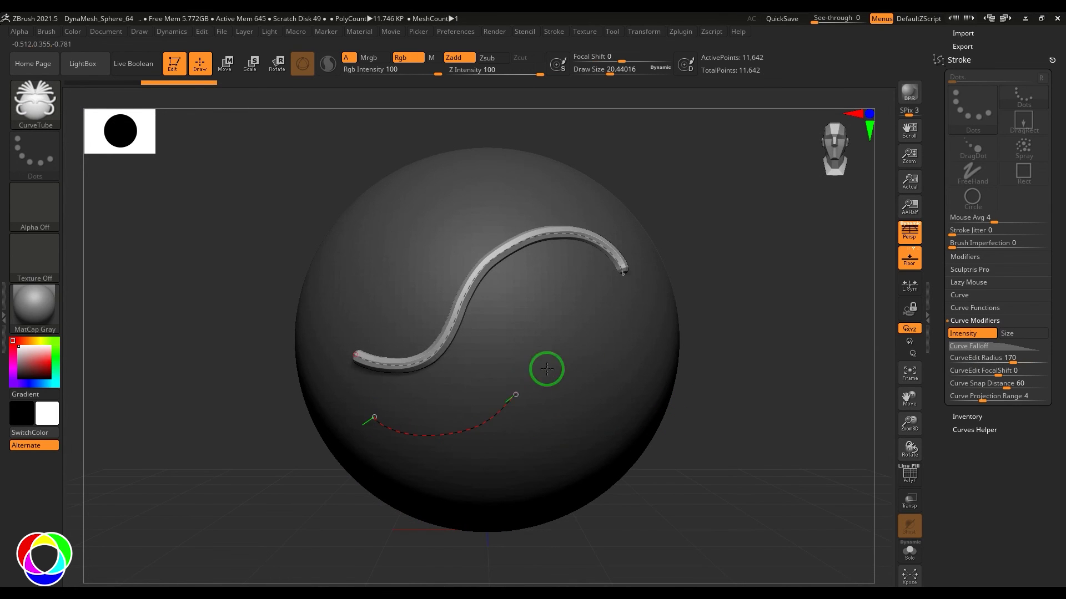
drag(547, 370, 781, 430)
mouse_move(722, 489)
mouse_down()
mouse_move(685, 490)
mouse_move(688, 504)
mouse_move(668, 302)
mouse_move(675, 466)
mouse_move(526, 452)
mouse_up()
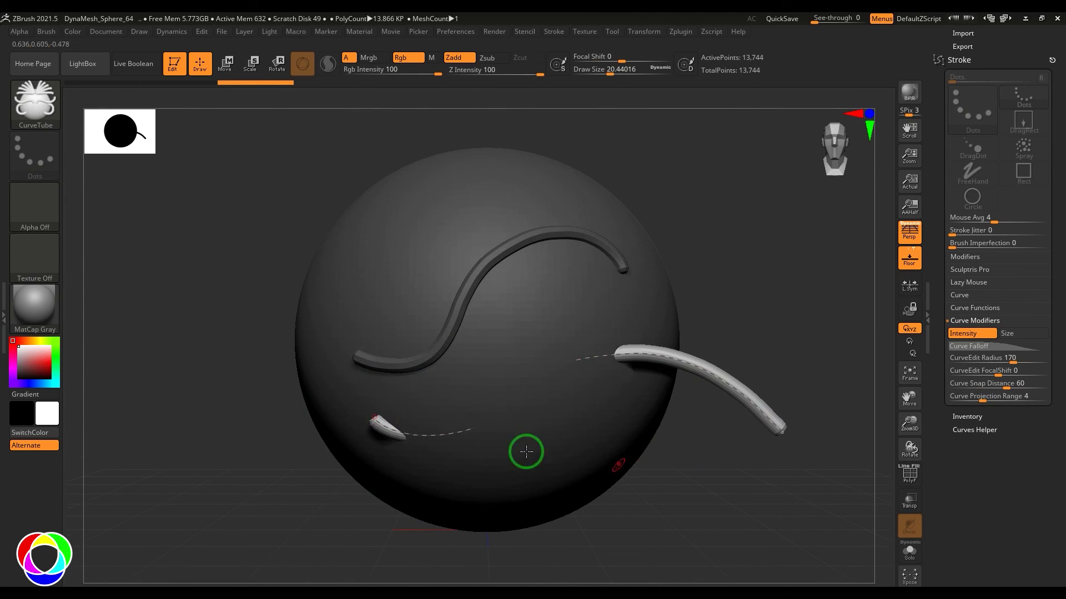
Switch back to the CurveTubeSnap brush, draw a second S-shaped tube above the first, and inspect it from a rotated view
click(41, 119)
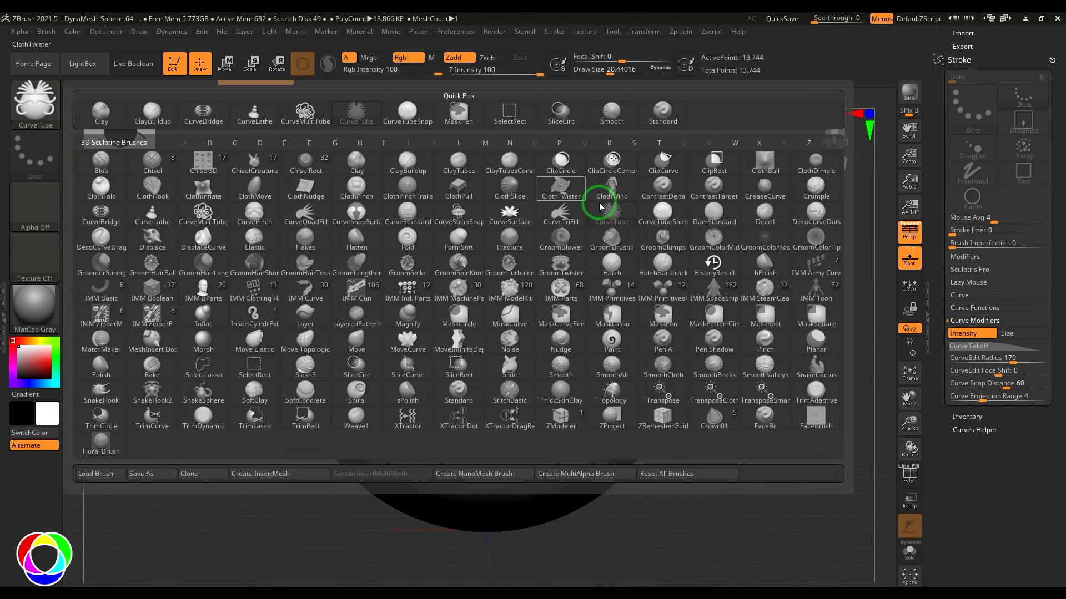
click(671, 223)
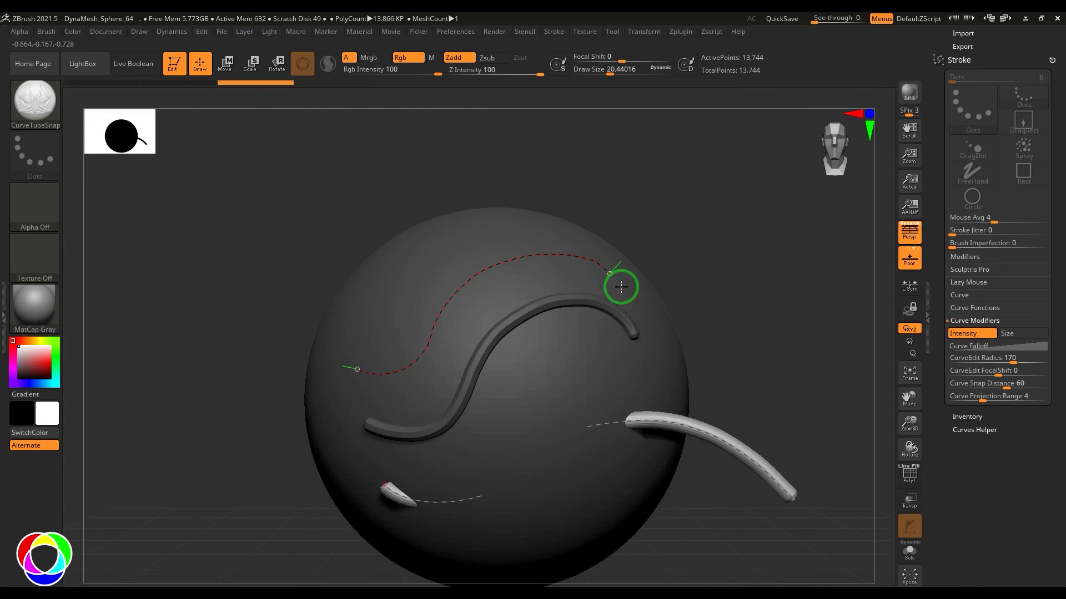
drag(621, 287, 624, 290)
mouse_move(710, 233)
mouse_down()
mouse_move(758, 236)
mouse_move(710, 245)
mouse_up()
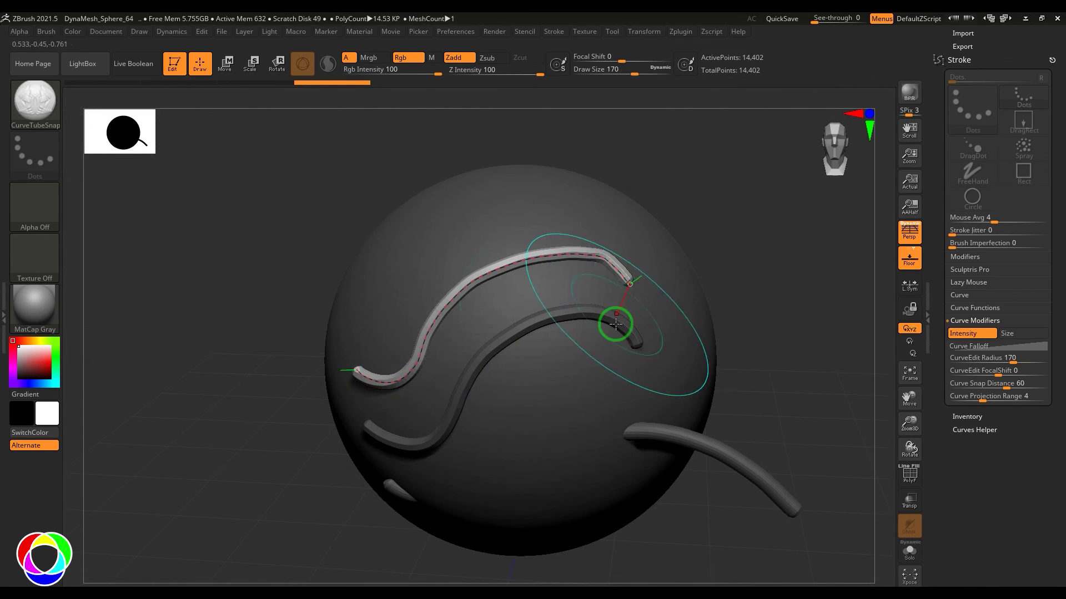
Open the brush library
click(40, 111)
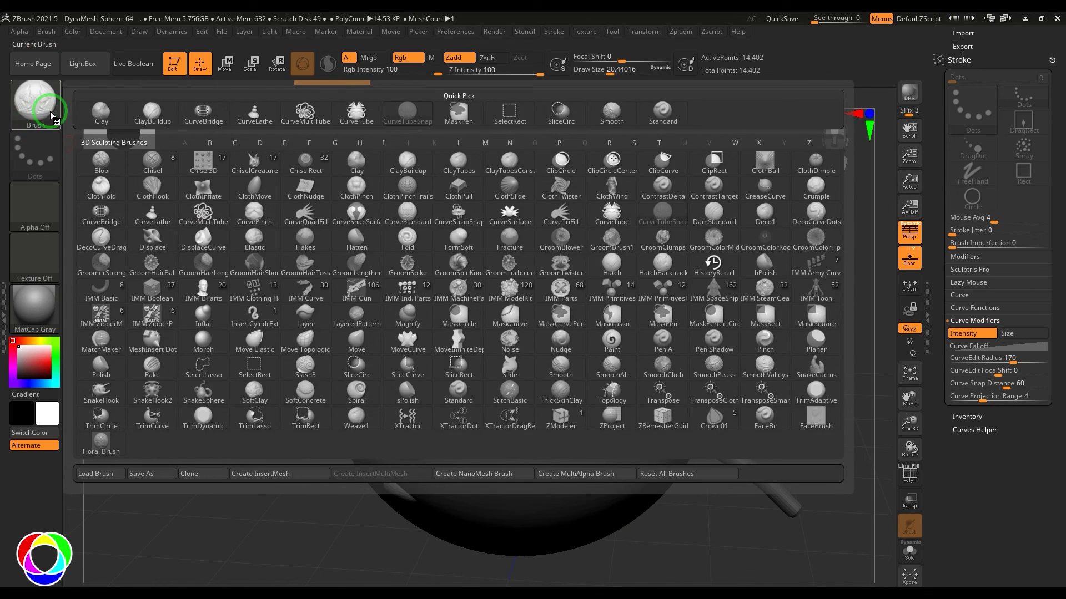